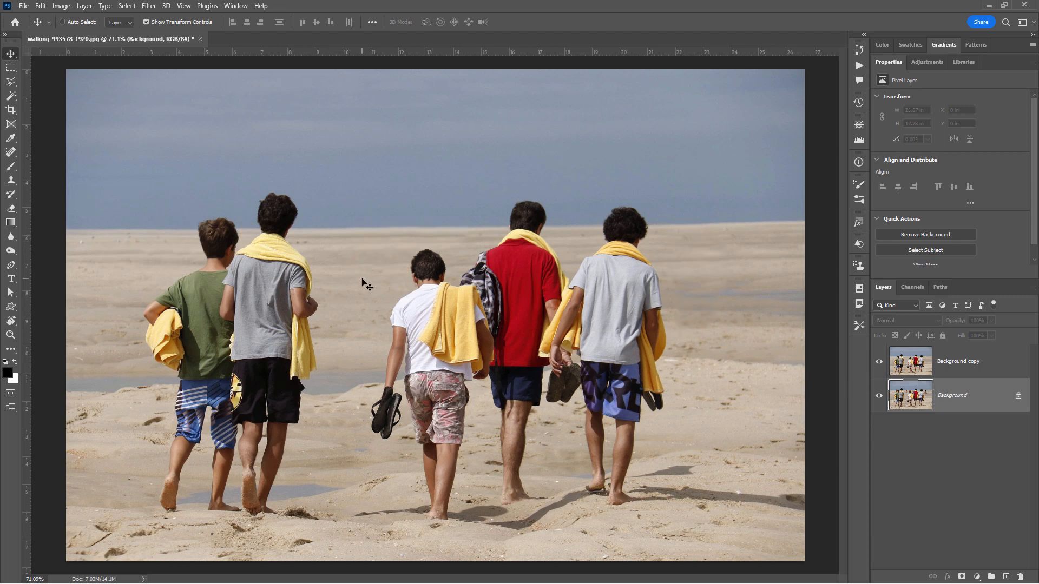
Step: Delete the Background copy layer
left_click(942, 366)
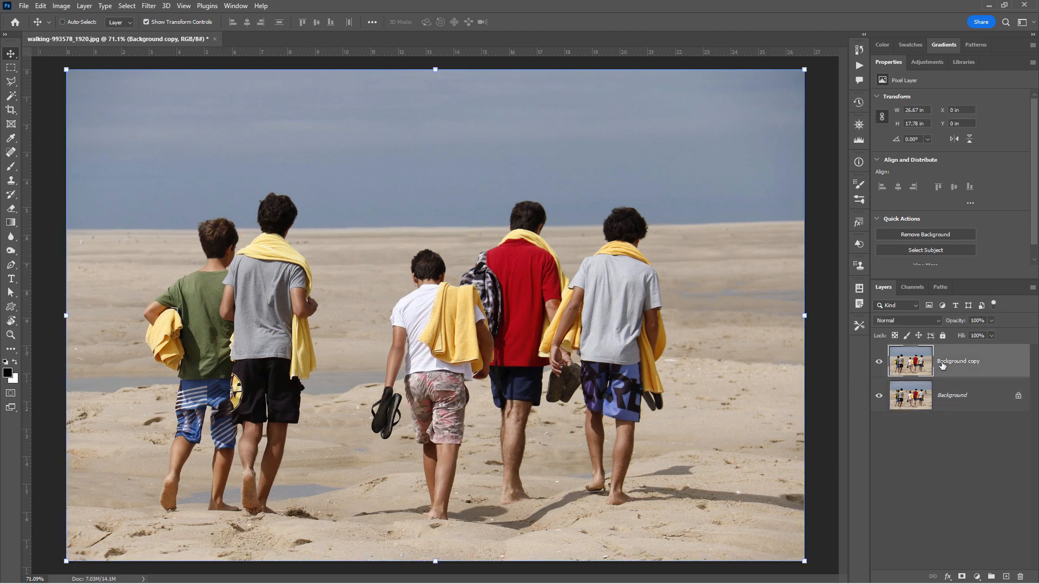
left_click(1023, 577)
left_click(464, 222)
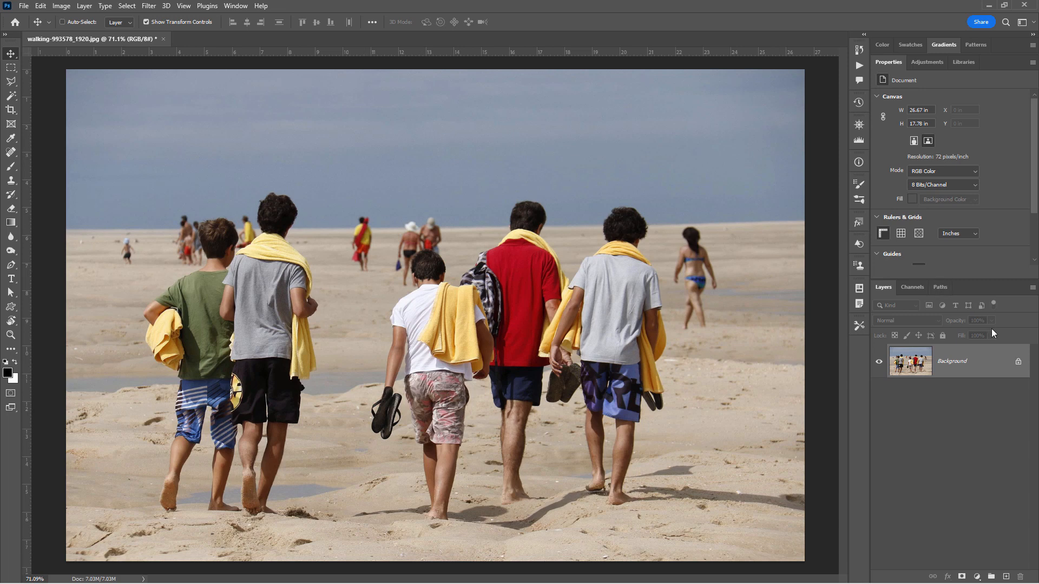
Step: Duplicate the Background layer within the same document as "Background copy"
right_click(956, 361)
left_click(960, 377)
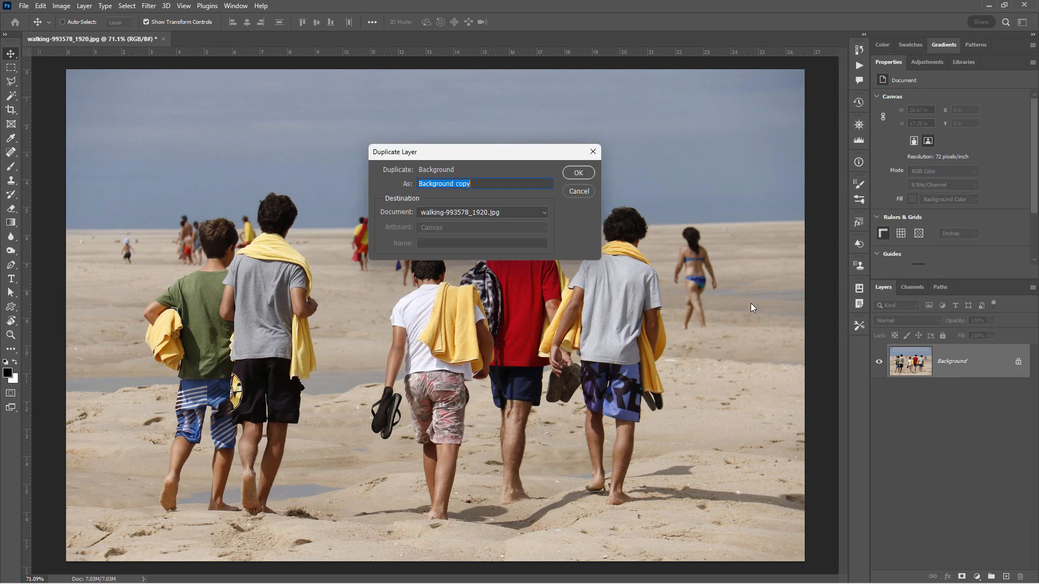
left_click(570, 174)
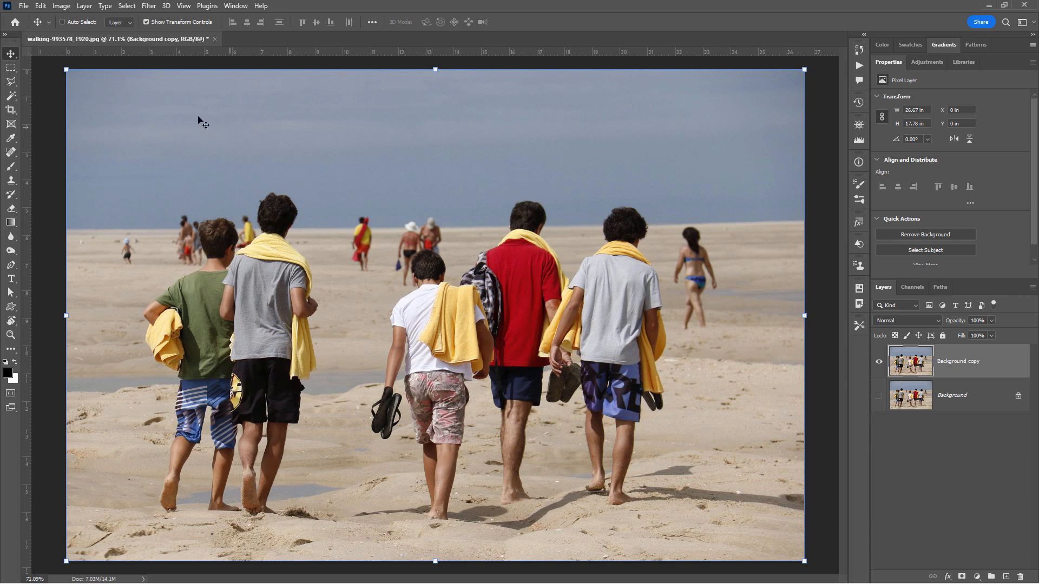
Step: Select the in-focus people and foreground sand on the Background copy with Focus Area, using automatic parameters and output to Selection
left_click(128, 7)
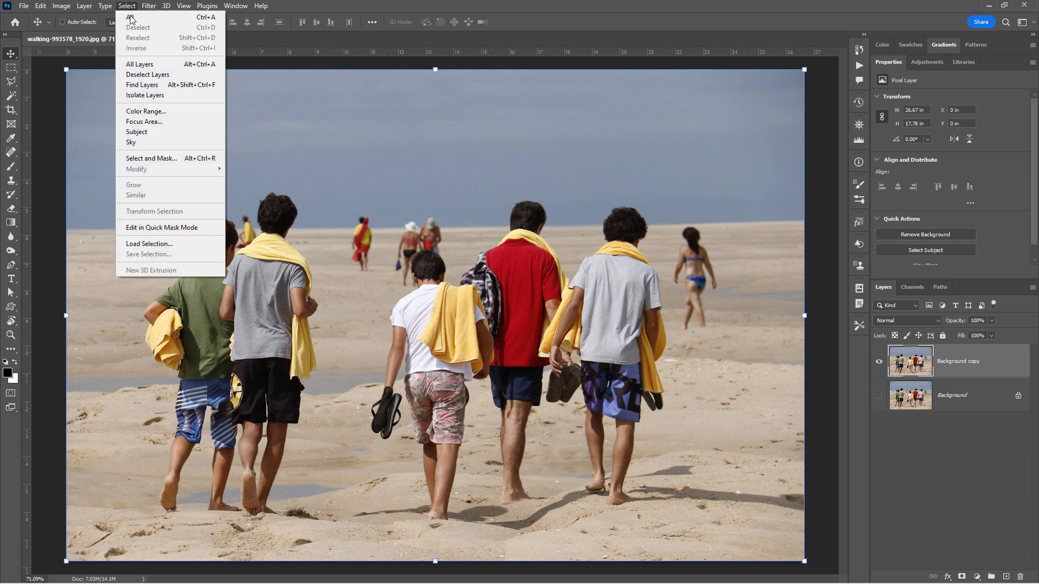
left_click(141, 122)
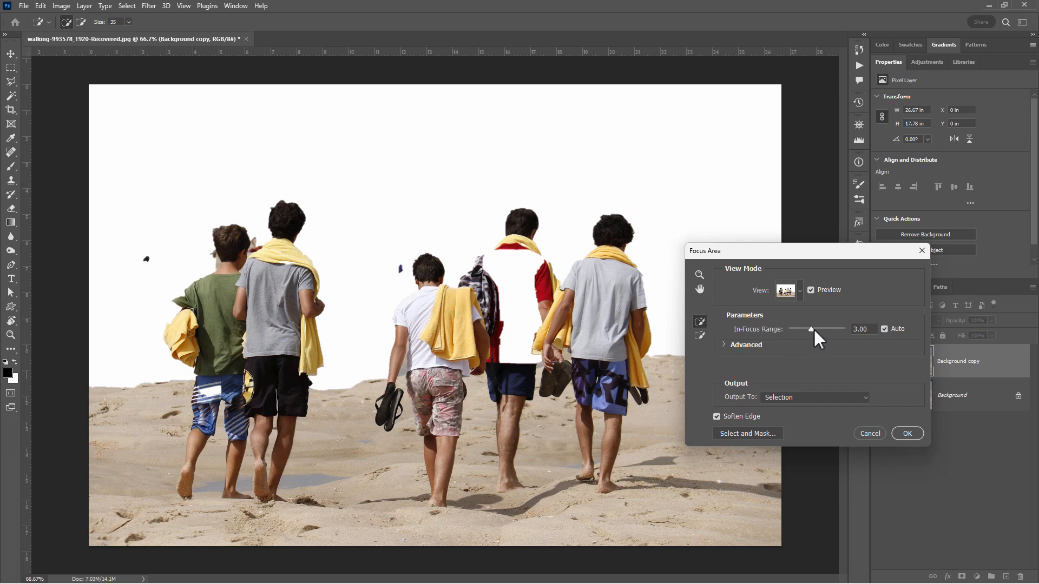
left_click(725, 344)
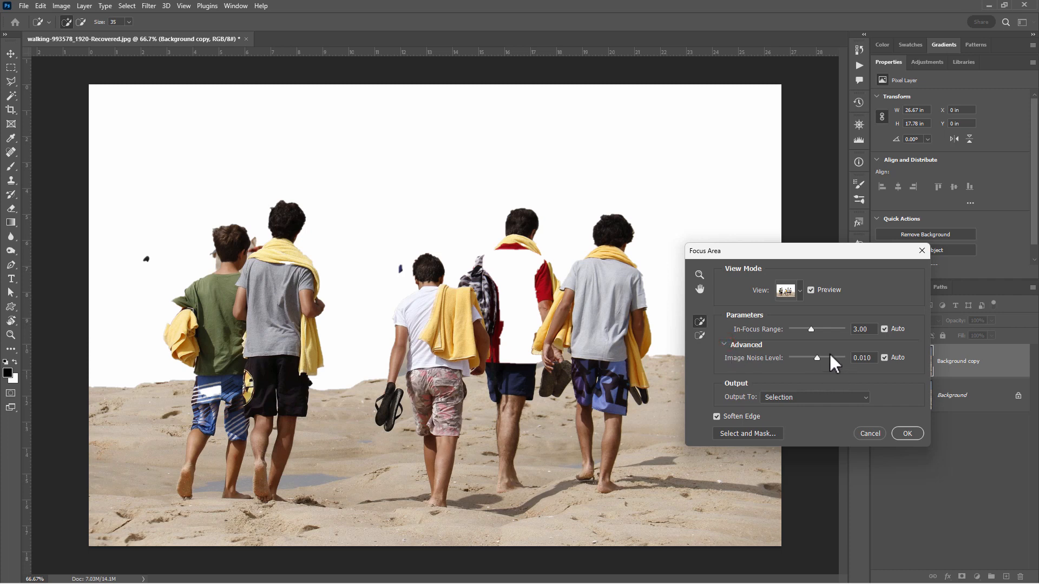
left_click(725, 344)
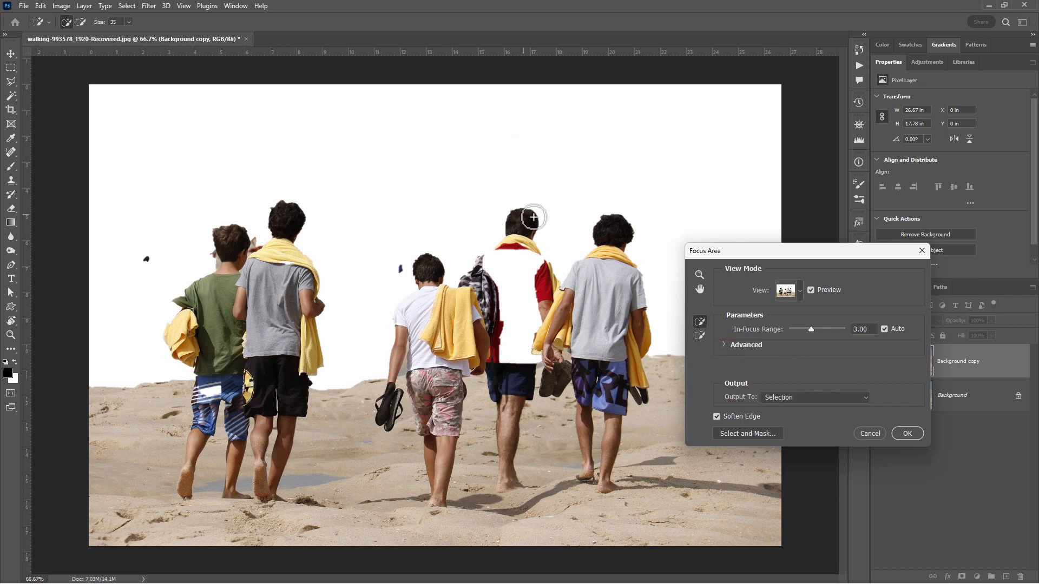
left_click(914, 432)
key("v")
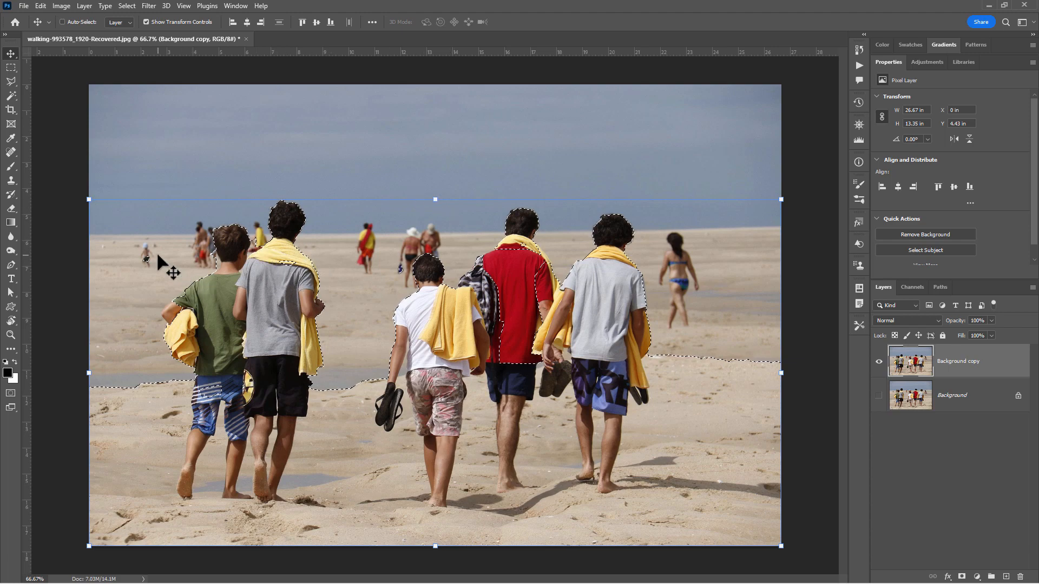
Step: Subtract the stray patches around the distant child and the small blue bag from the selection with the Lasso tool
key("z")
left_click_drag(176, 278, 180, 275)
left_click(12, 82)
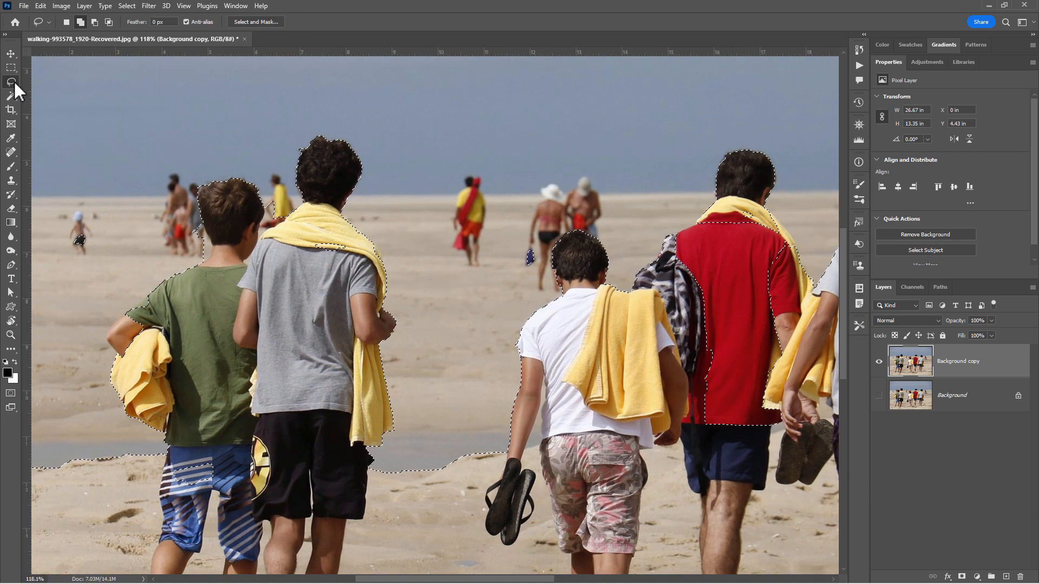
left_click(95, 22)
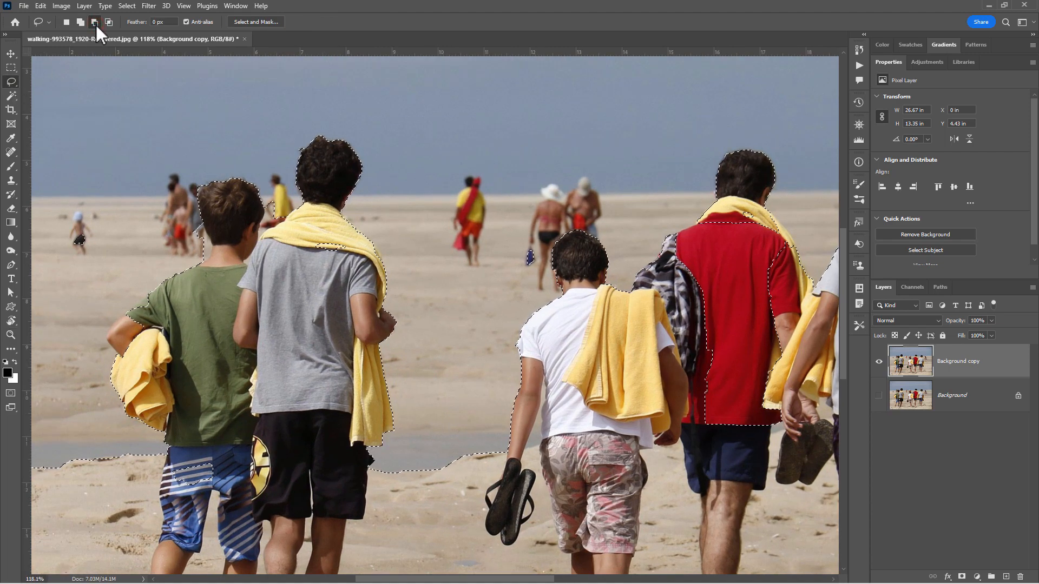
mouse_move(115, 226)
left_mouse_down()
mouse_move(83, 217)
mouse_move(67, 248)
mouse_move(124, 237)
mouse_move(113, 201)
left_mouse_up()
Step: Subtract the background area beside the green-shirted boy's neck and the back of his head, using the Polygonal Lasso with a 1 px feather
left_click(11, 335)
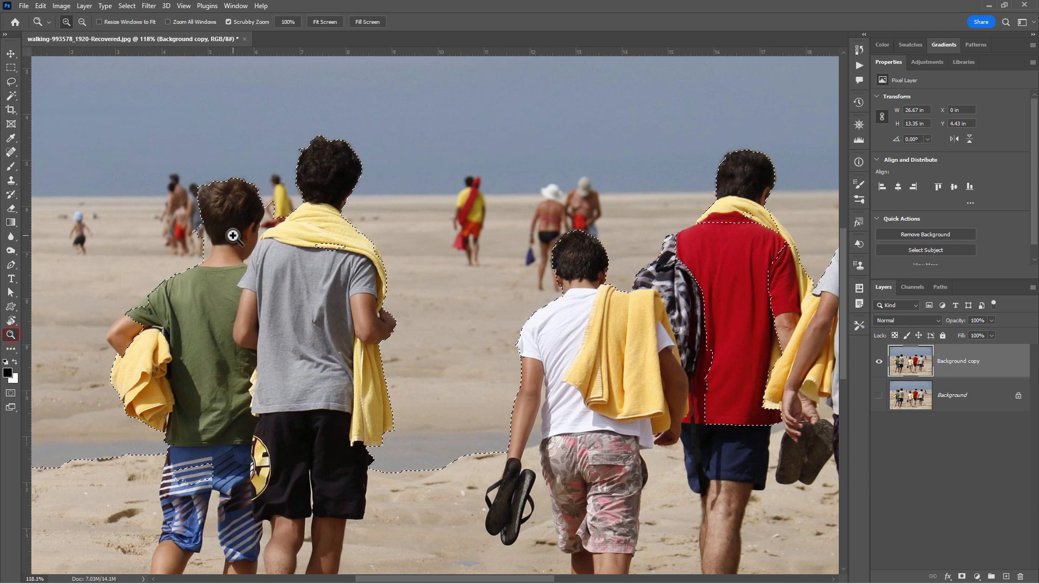
left_click_drag(207, 238, 217, 201)
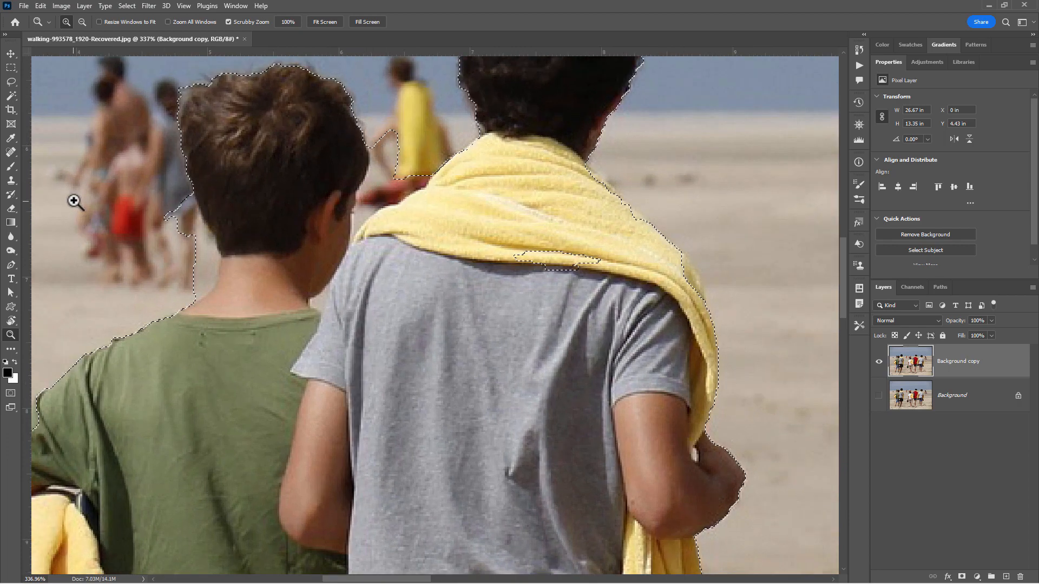
right_click(12, 80)
left_click(27, 89)
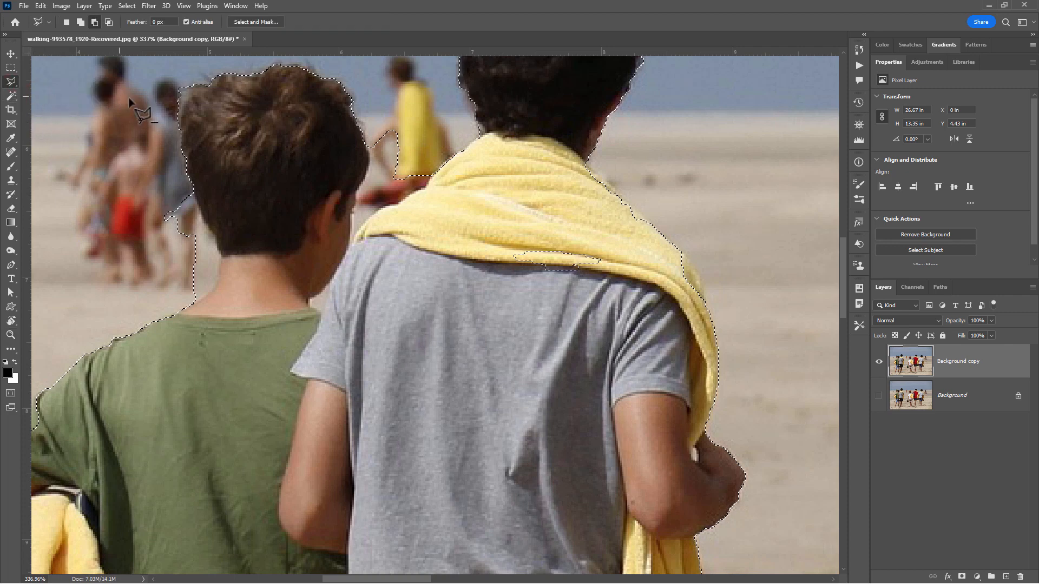
left_click(157, 22)
type("1")
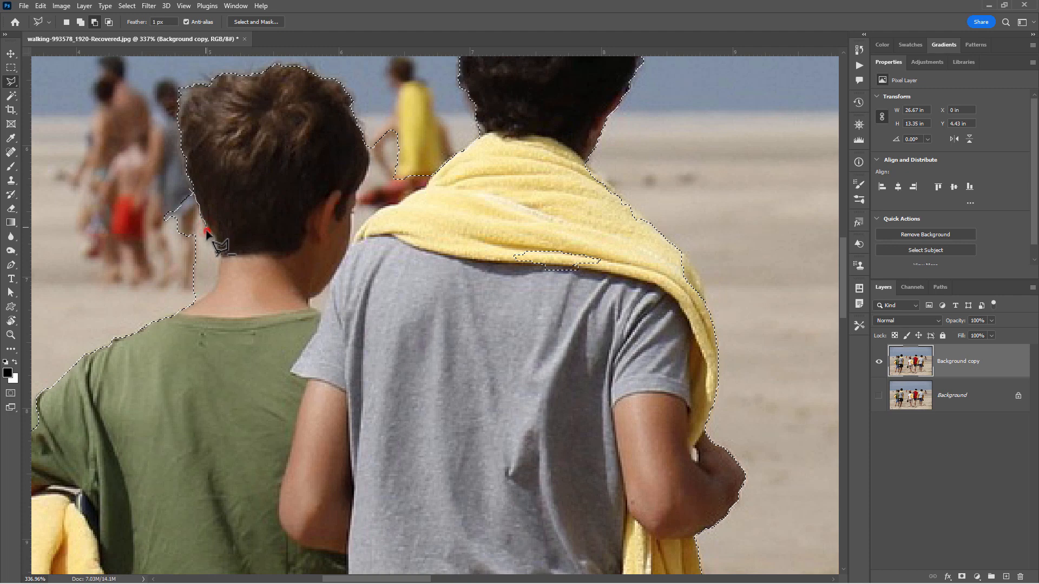
left_click(220, 257)
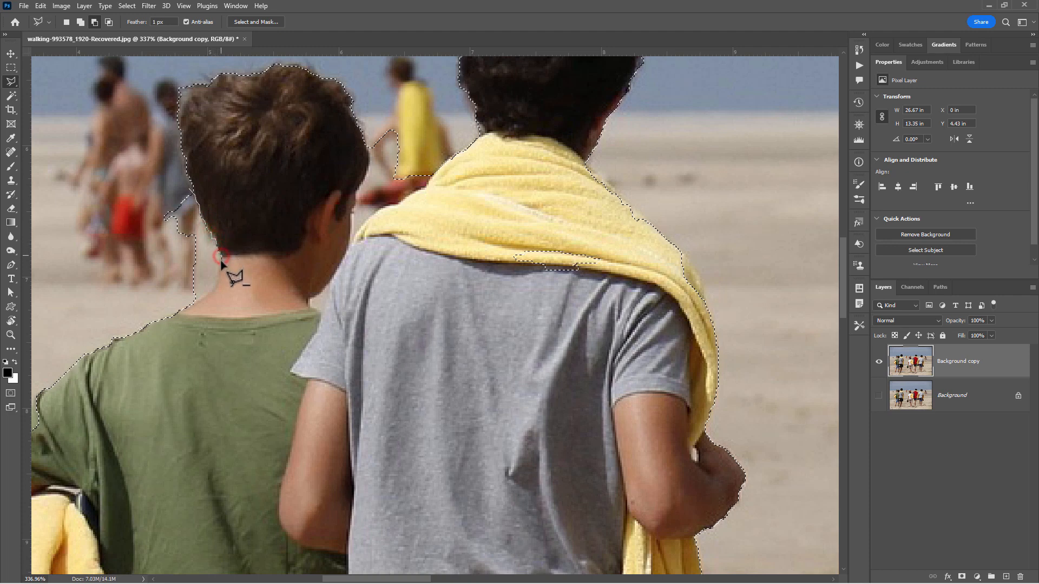
left_click(208, 299)
left_click(191, 304)
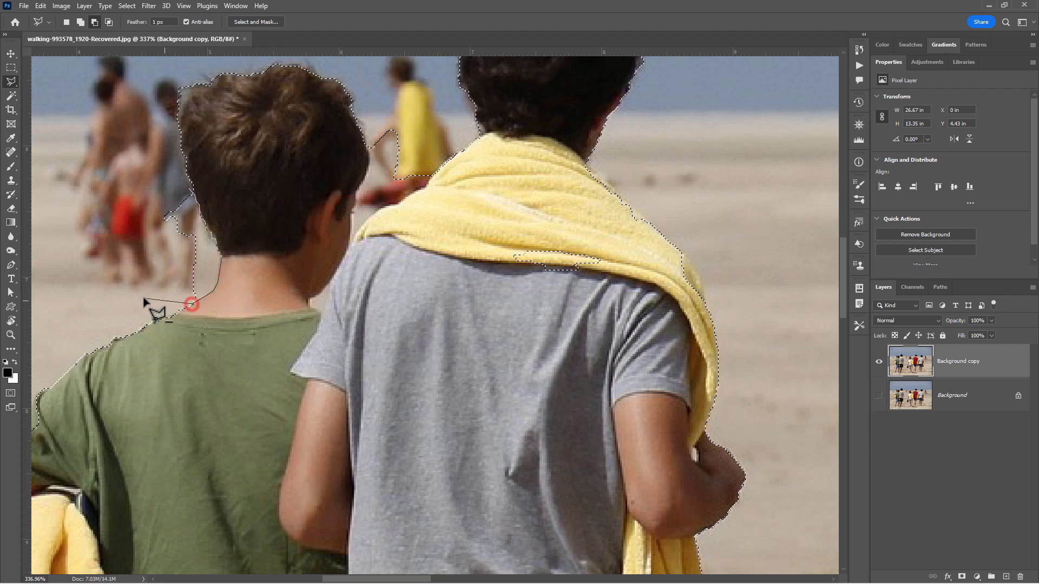
left_click(143, 298)
left_click(126, 189)
left_click(160, 178)
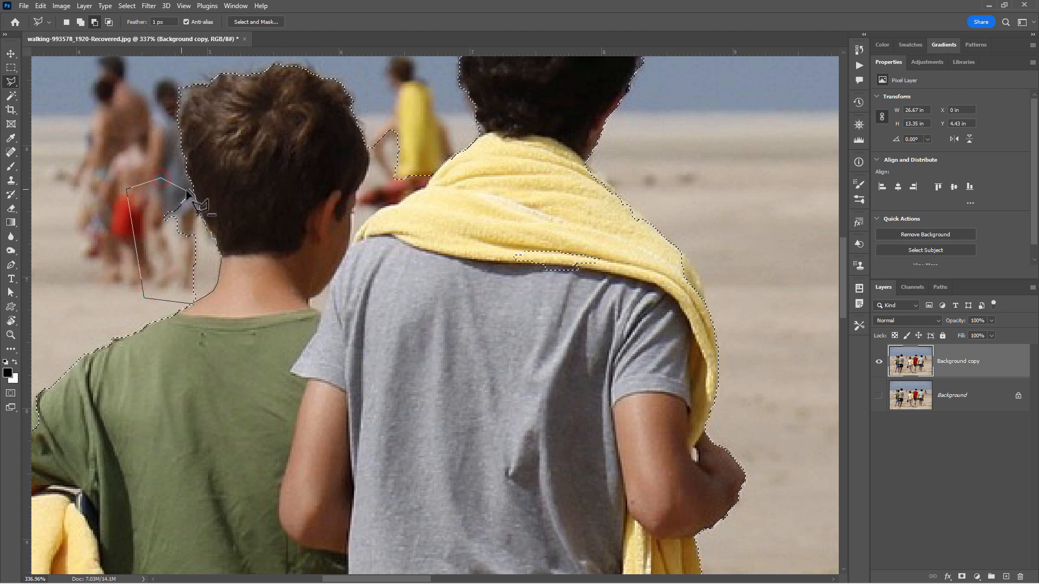
left_click(188, 193)
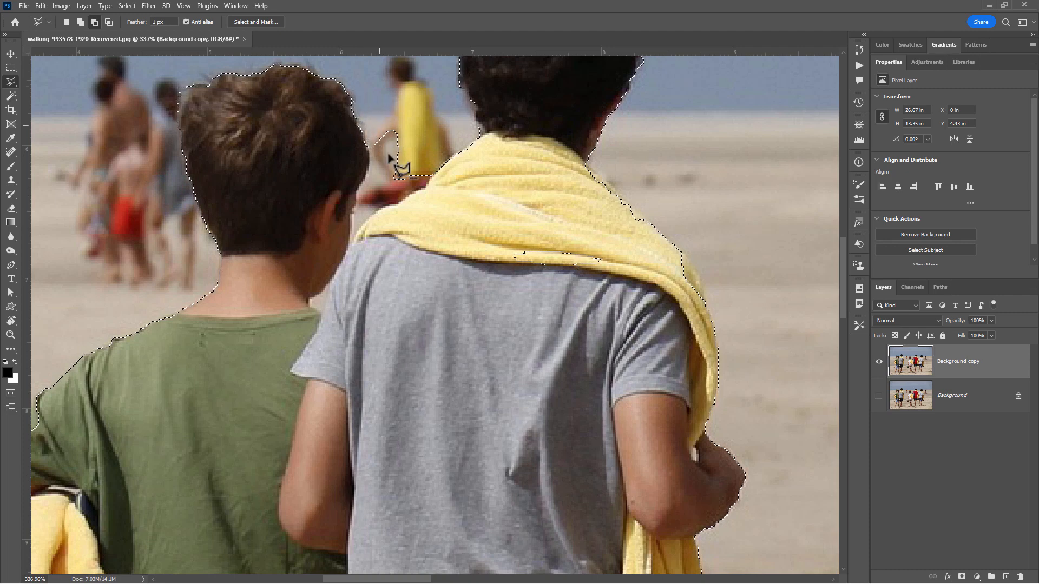
Step: Subtract the background area between the green-shirted boy's face and the neighbour's yellow towel from the selection with the Polygonal Lasso
left_click(366, 141)
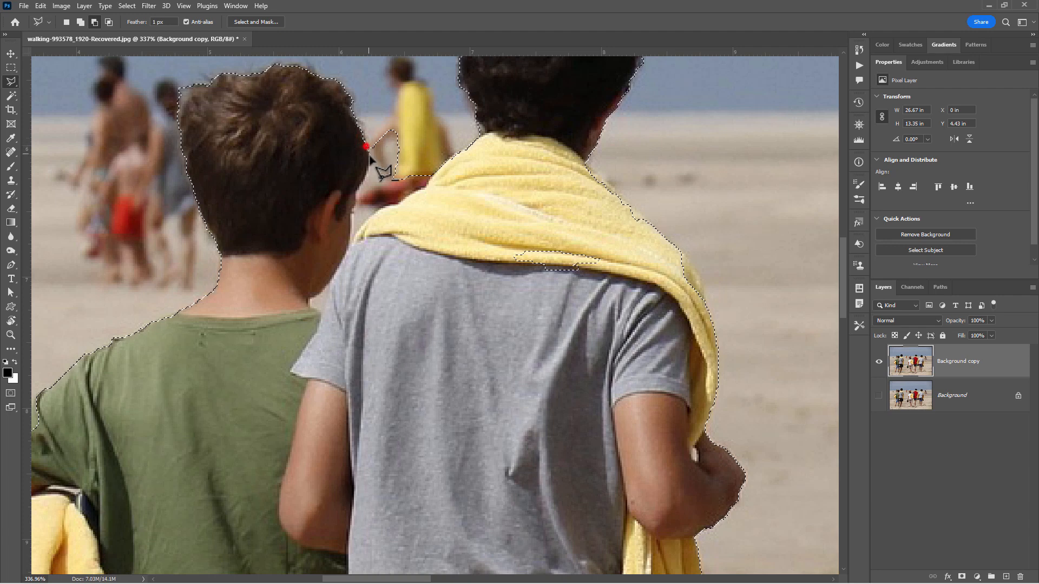
left_click(362, 184)
left_click(358, 189)
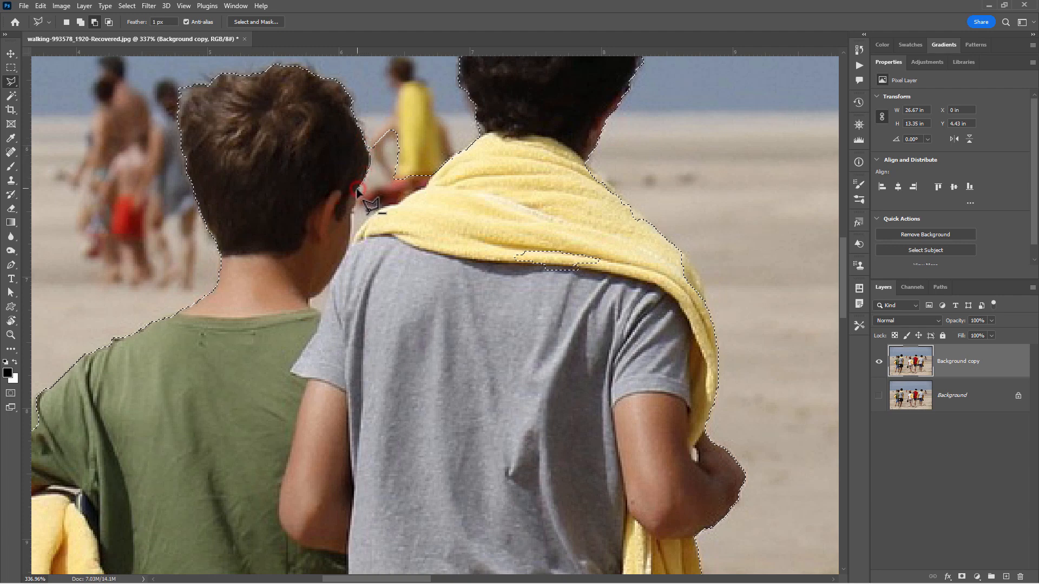
left_click(355, 191)
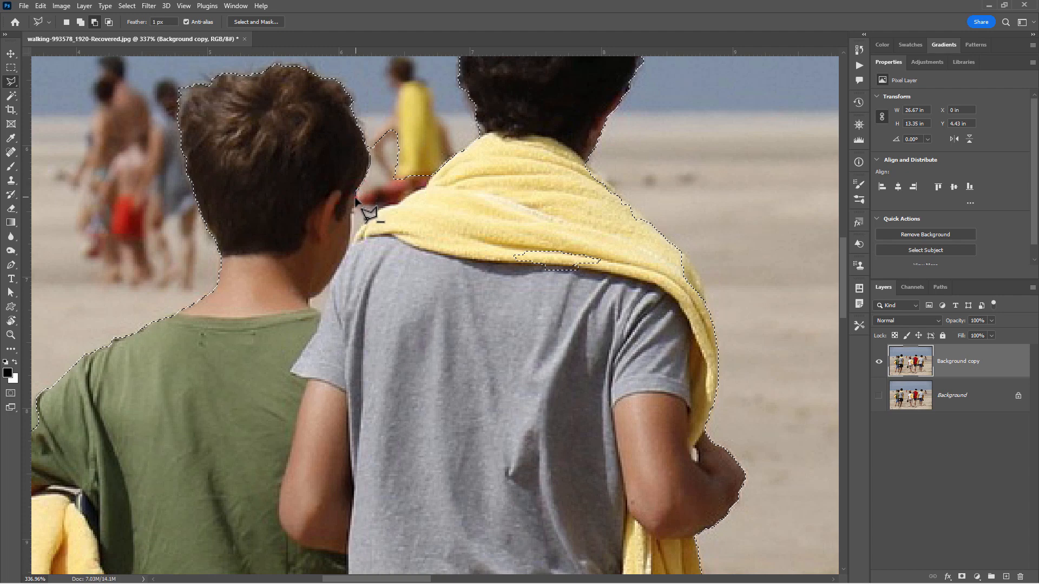
left_click(355, 204)
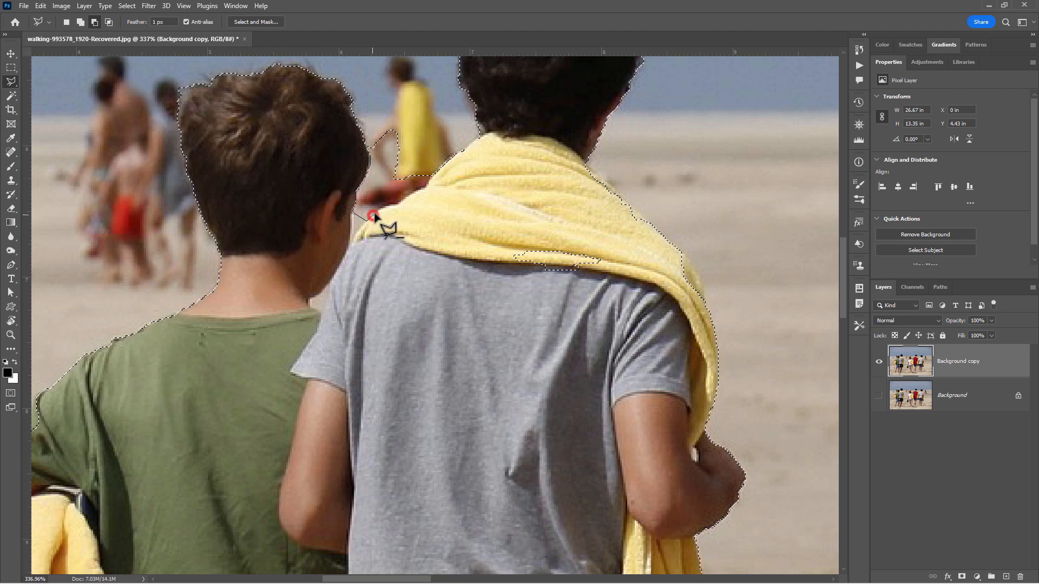
left_click(378, 213)
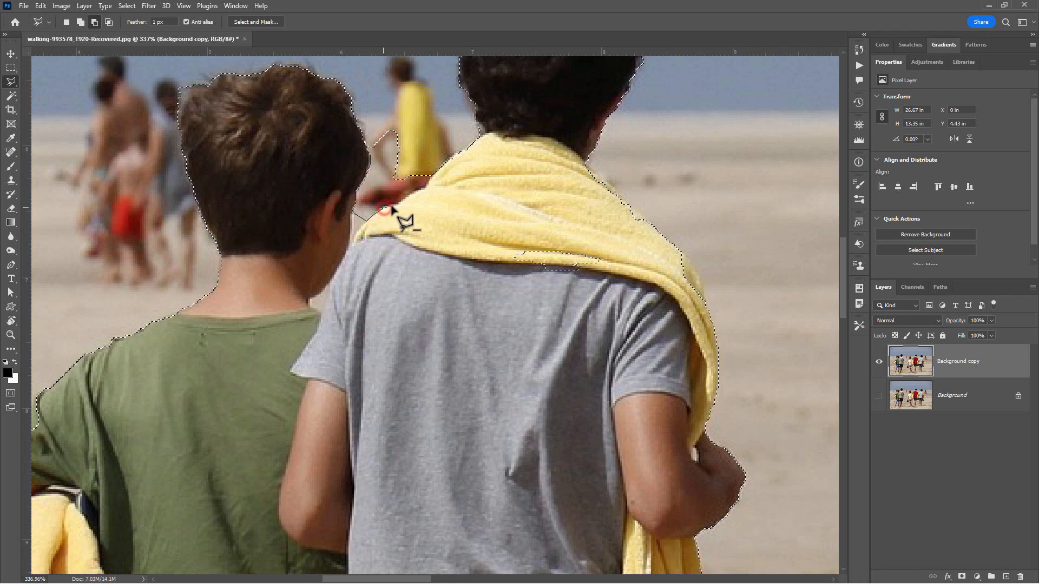
left_click(398, 204)
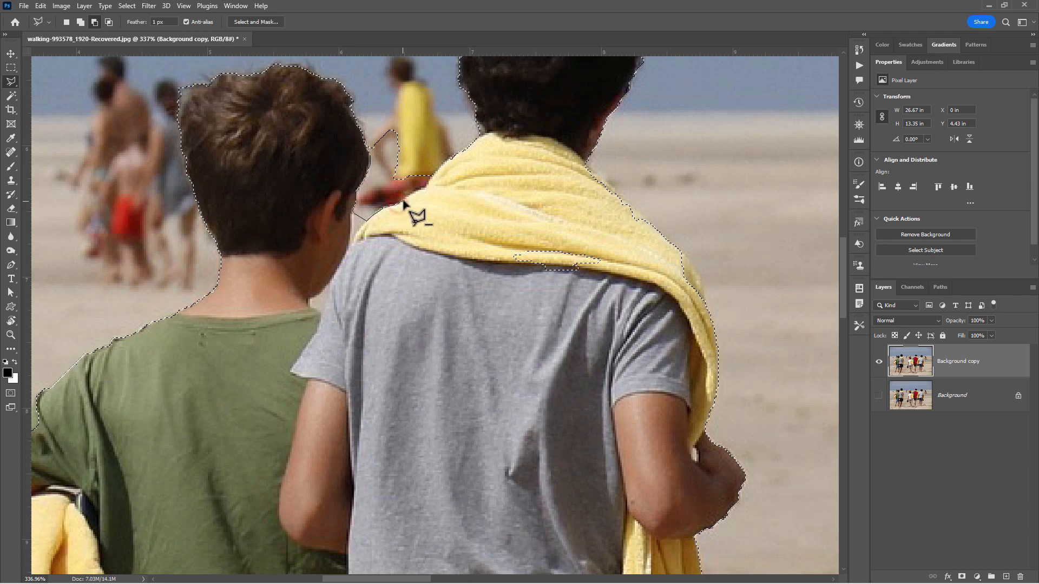
left_click(413, 193)
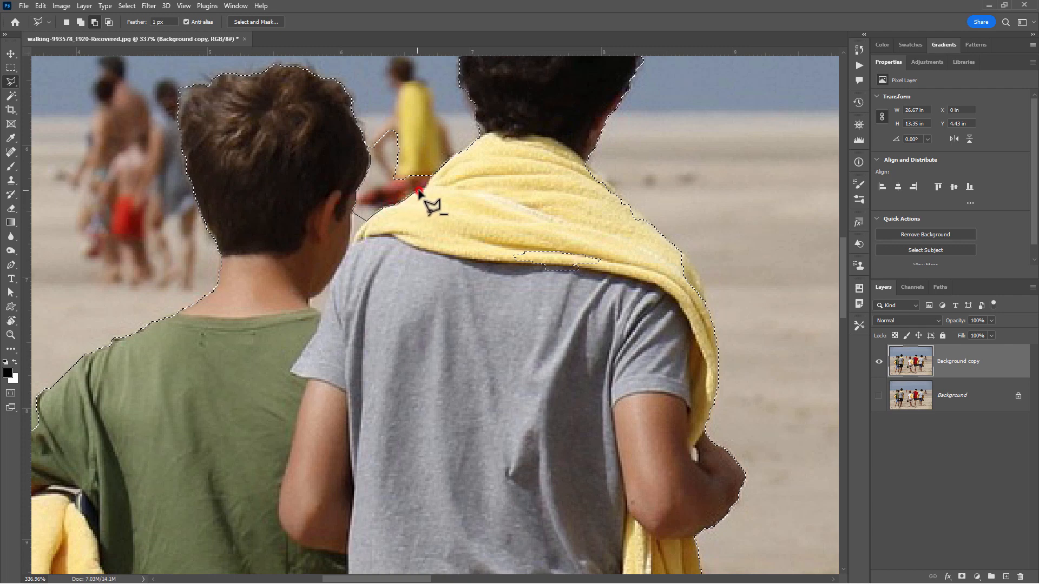
left_click(425, 188)
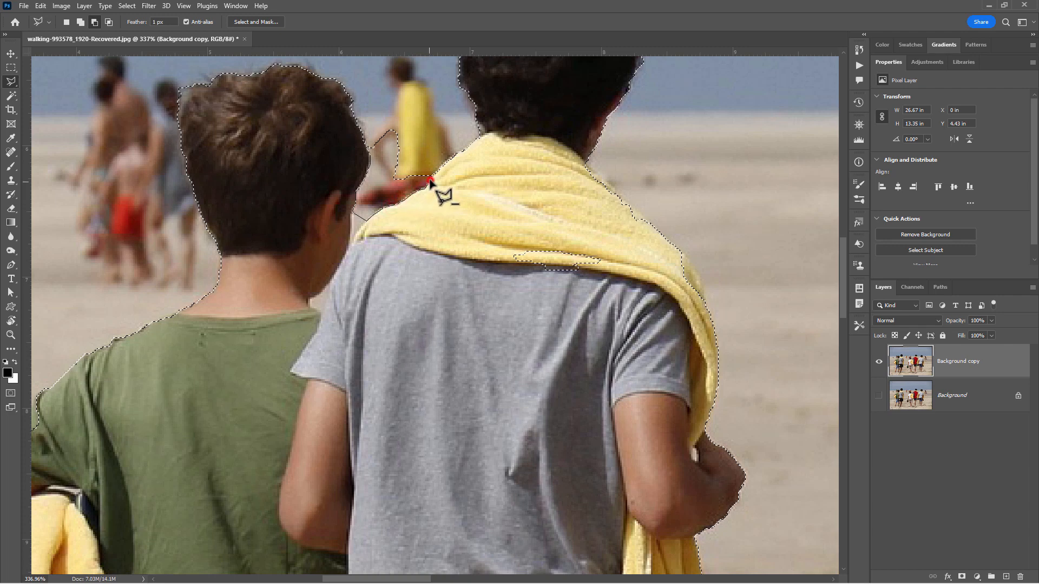
left_click(433, 172)
left_click(421, 99)
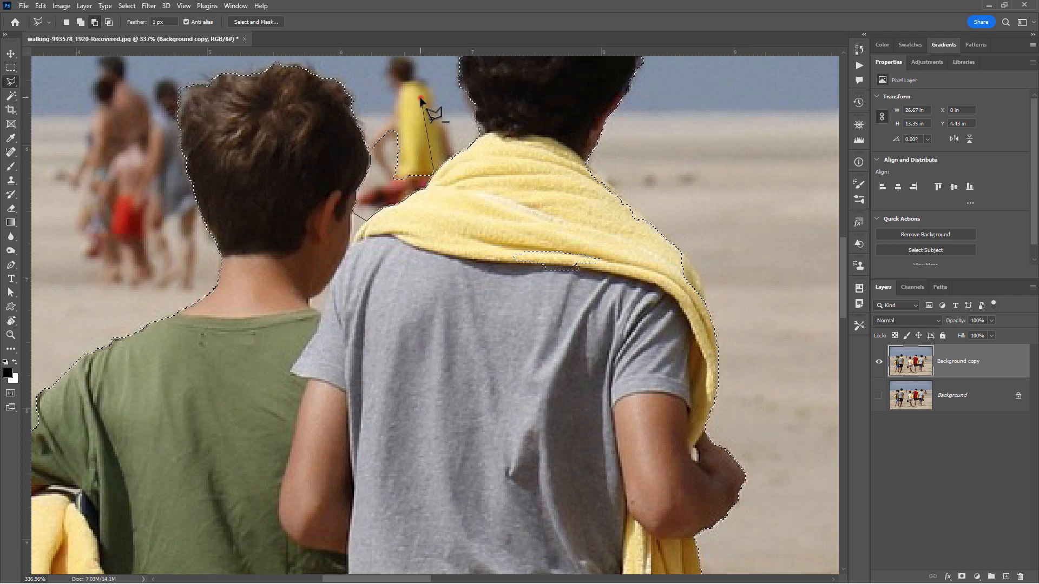
left_click(377, 102)
left_click(368, 145)
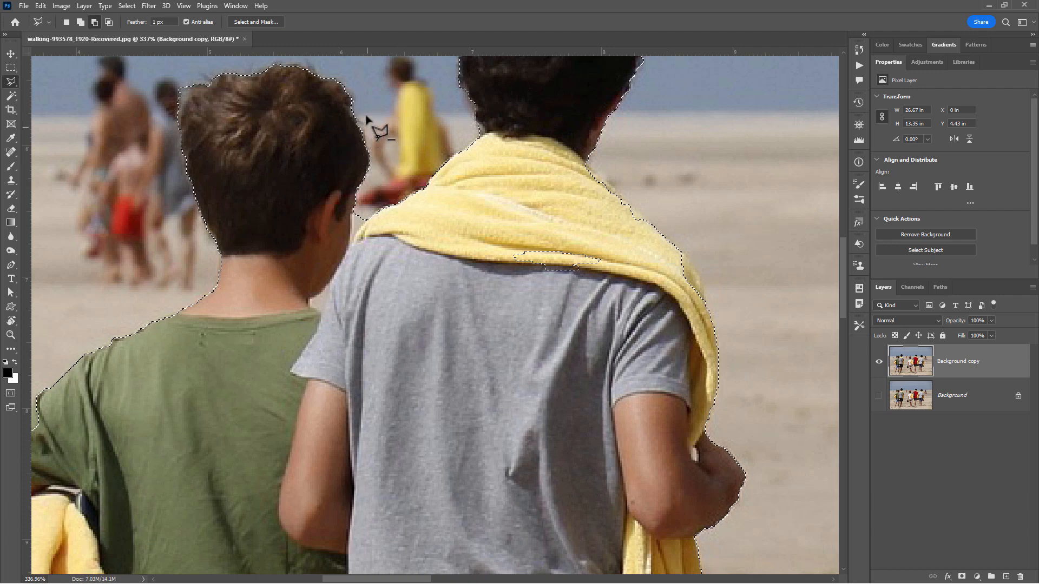
Step: Add the missing sliver of hair along the edge of the green-shirted boy's head to the selection with the Polygonal Lasso
left_click(80, 21)
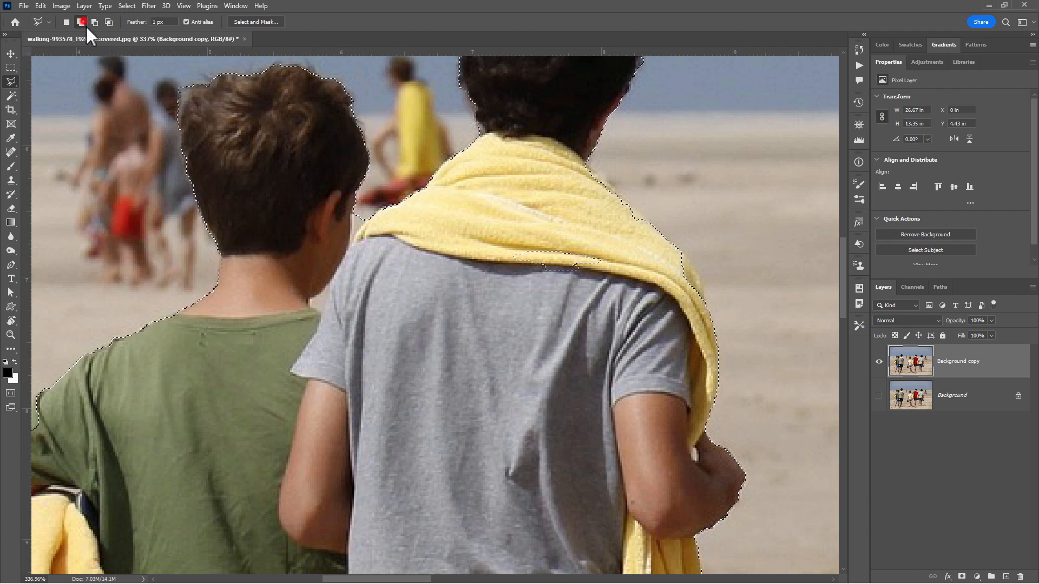
left_click(356, 117)
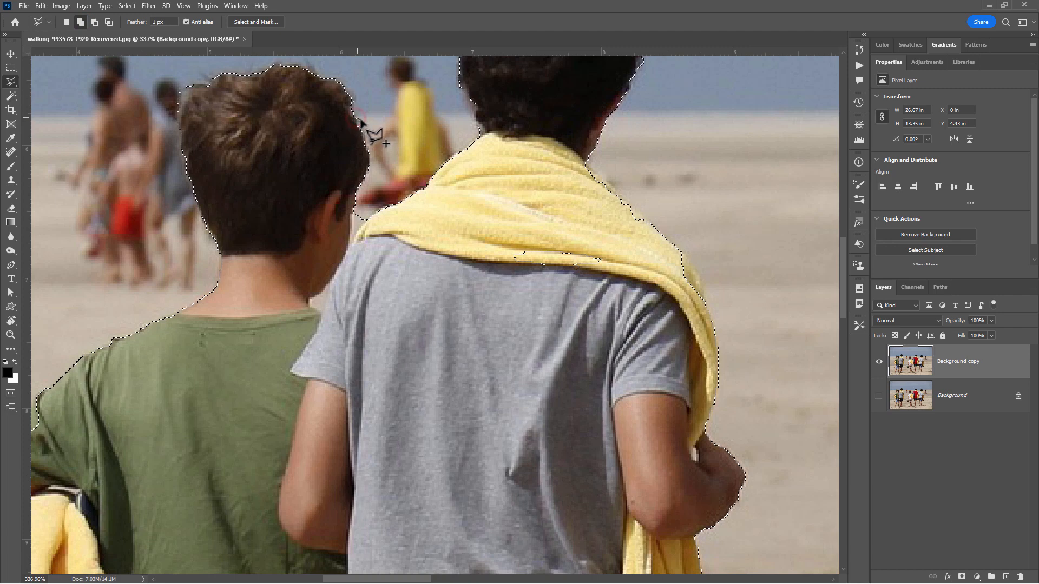
left_click(367, 150)
left_click(352, 141)
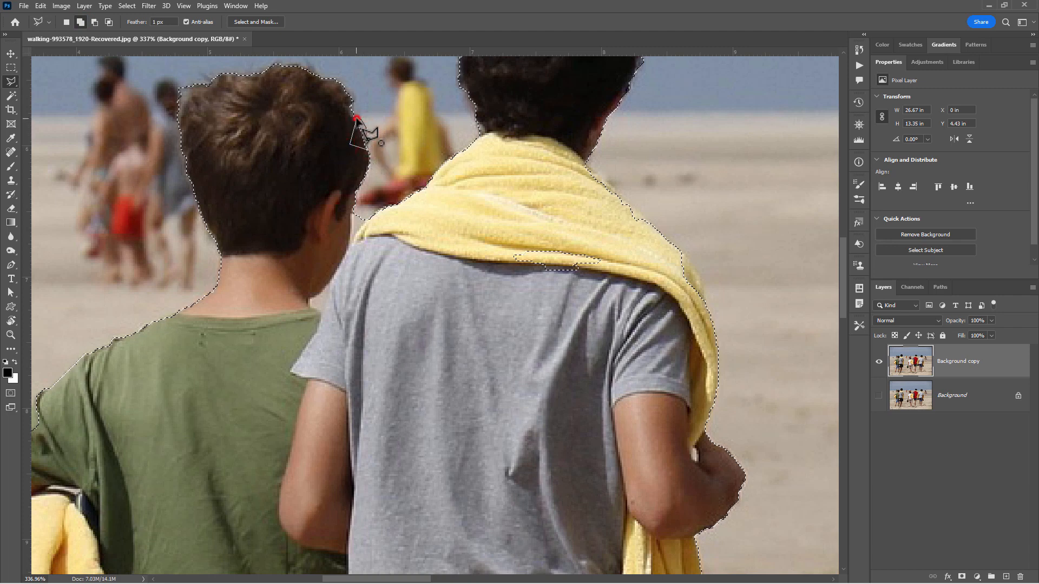
Step: Add the missing hair at the back of the head of the grey-shirted boy with the towel to the selection, using the Polygonal Lasso
scroll(318, 104, "up", 2)
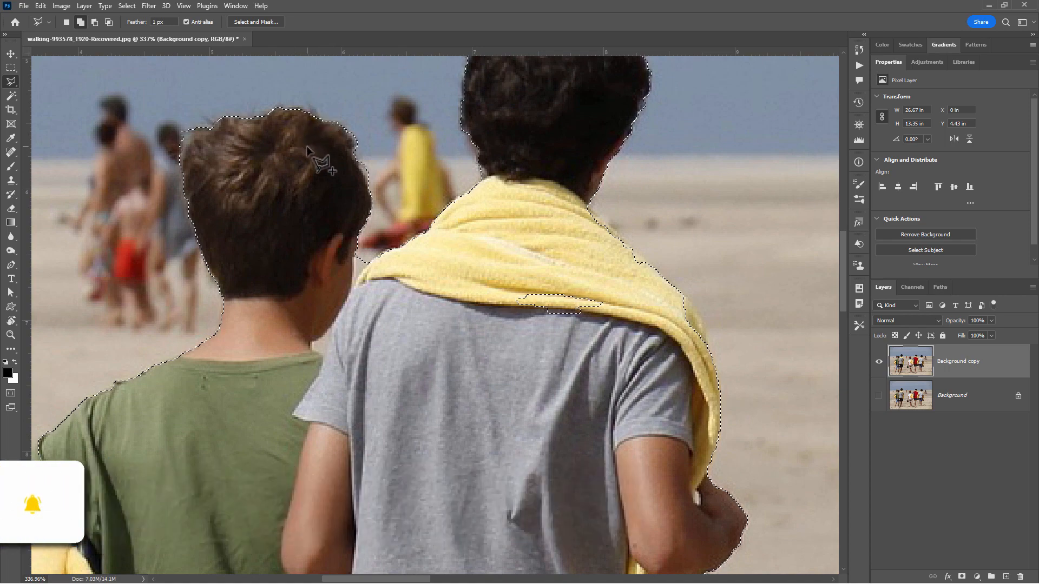
left_click_drag(447, 146, 337, 169)
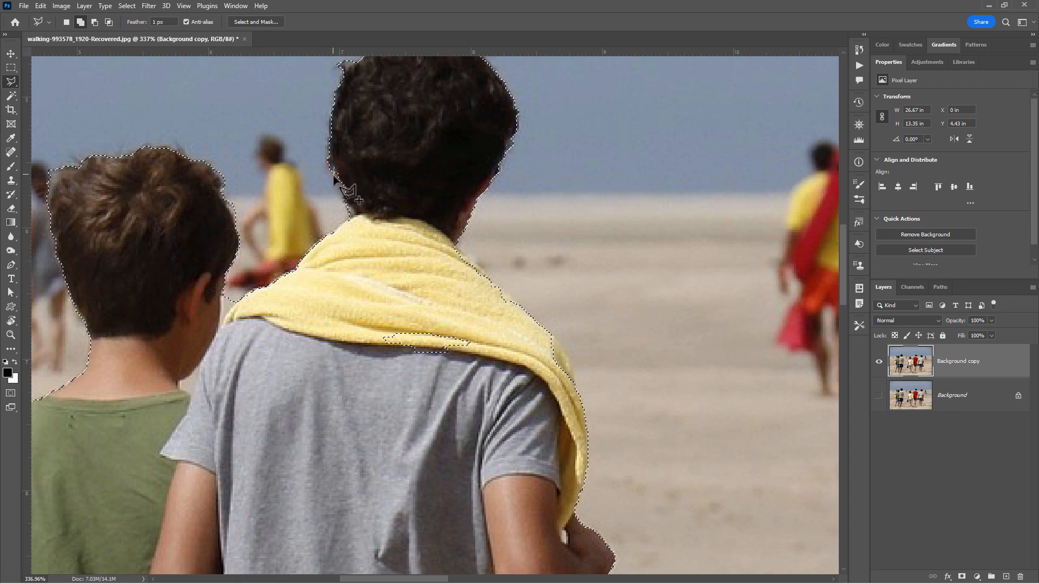
left_click(332, 184)
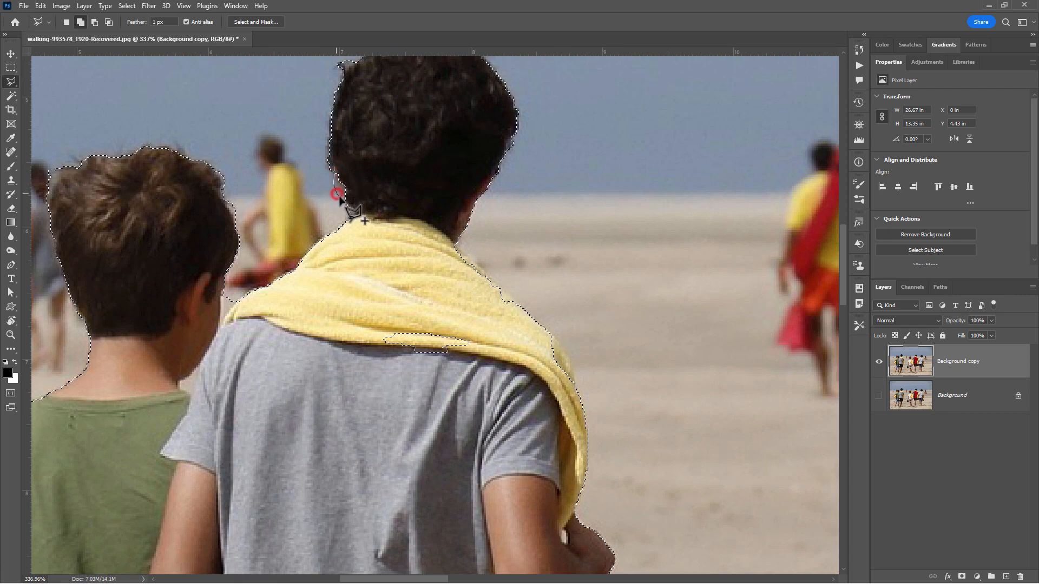
left_click(366, 190)
left_click(356, 168)
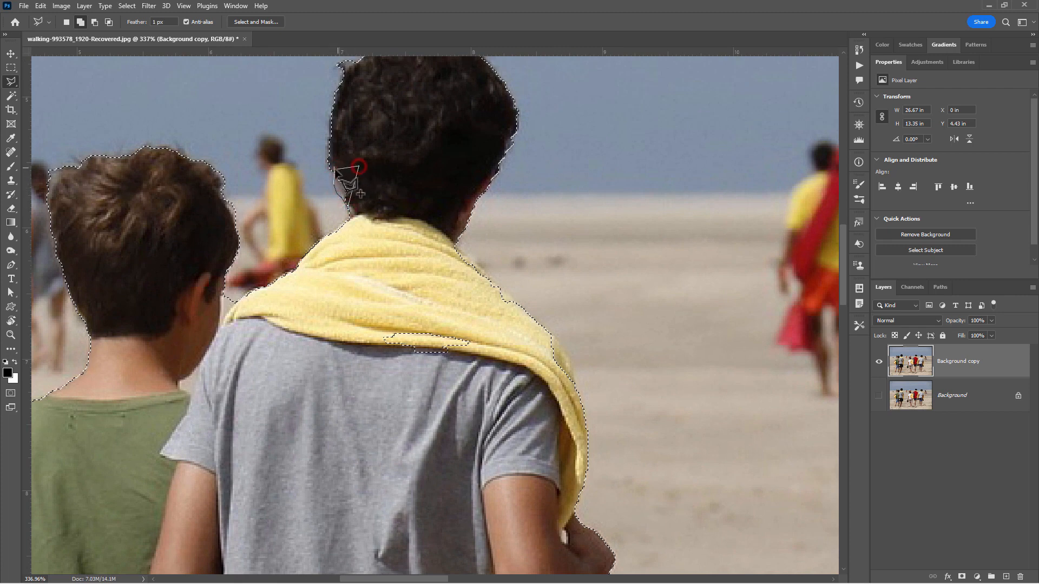
left_click(334, 167)
Step: Add the missing hair and ear edge along the left side of the white-shirted boy's head to the selection with the Polygonal Lasso
key("space")
left_click_drag(582, 216, 266, 193)
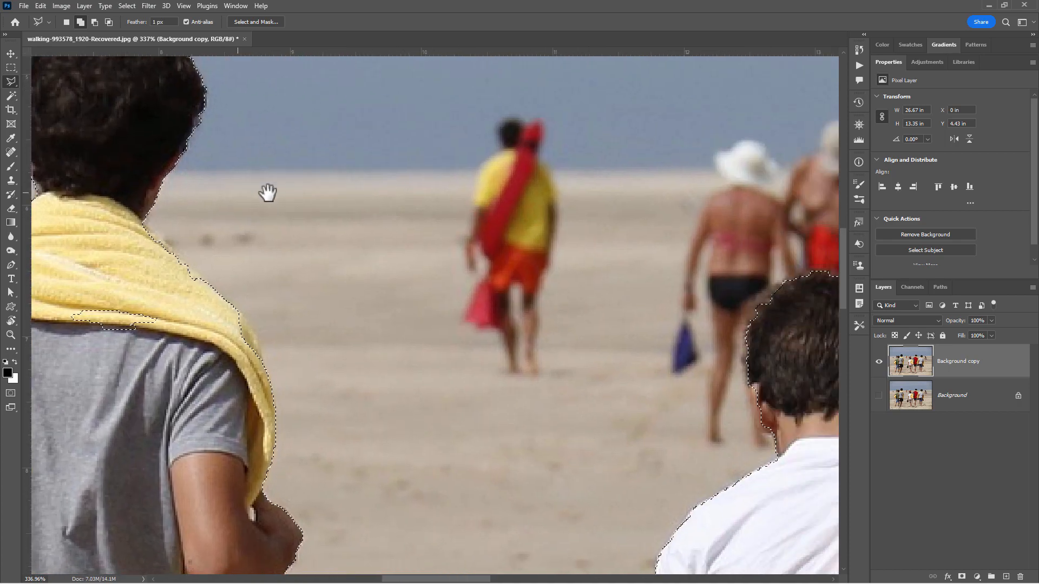
left_click_drag(552, 245, 174, 198)
left_click_drag(143, 185, 138, 185)
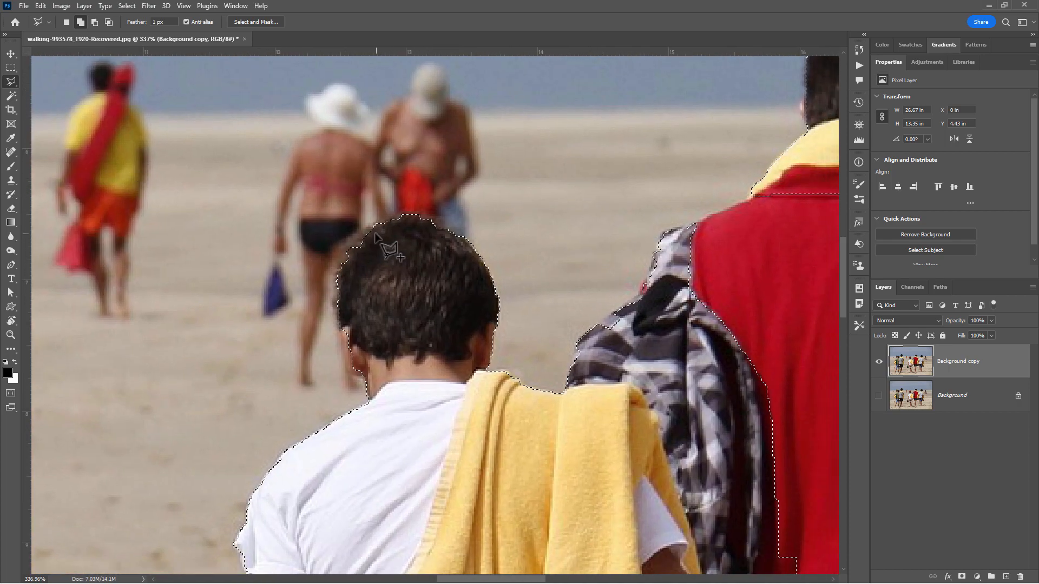
left_click(346, 245)
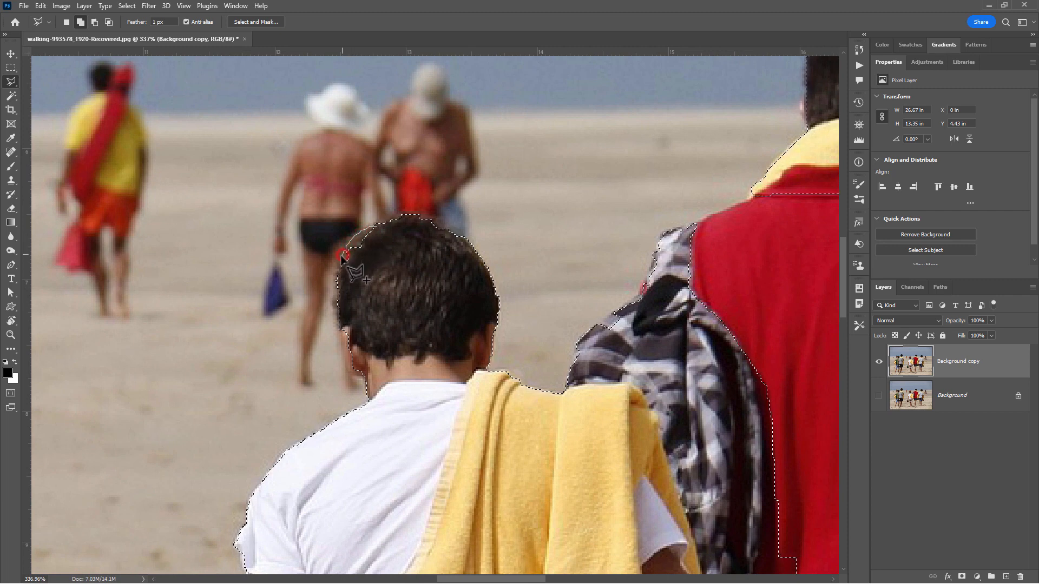
left_click(334, 287)
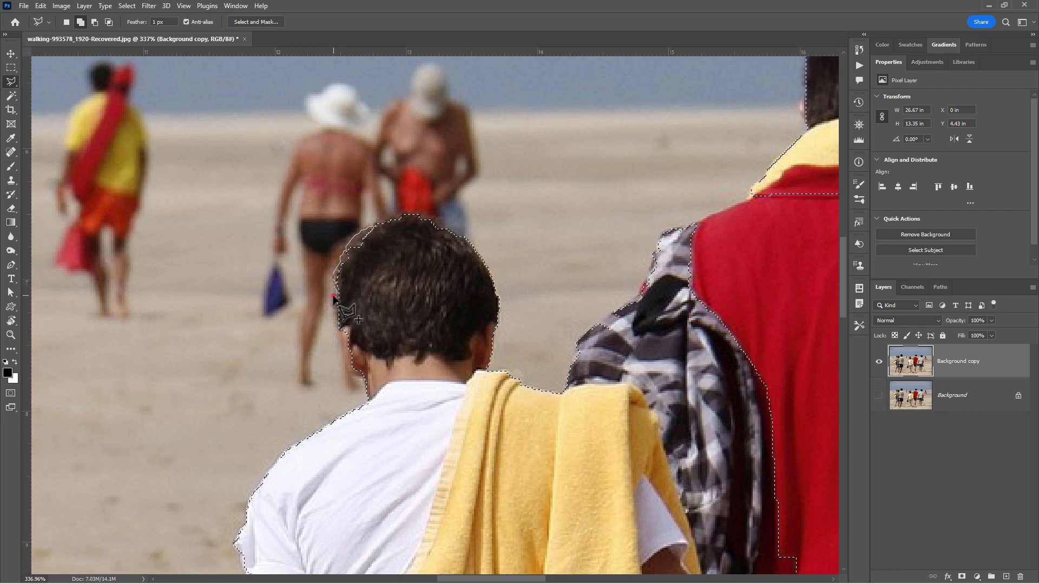
left_click(332, 296)
left_click(334, 309)
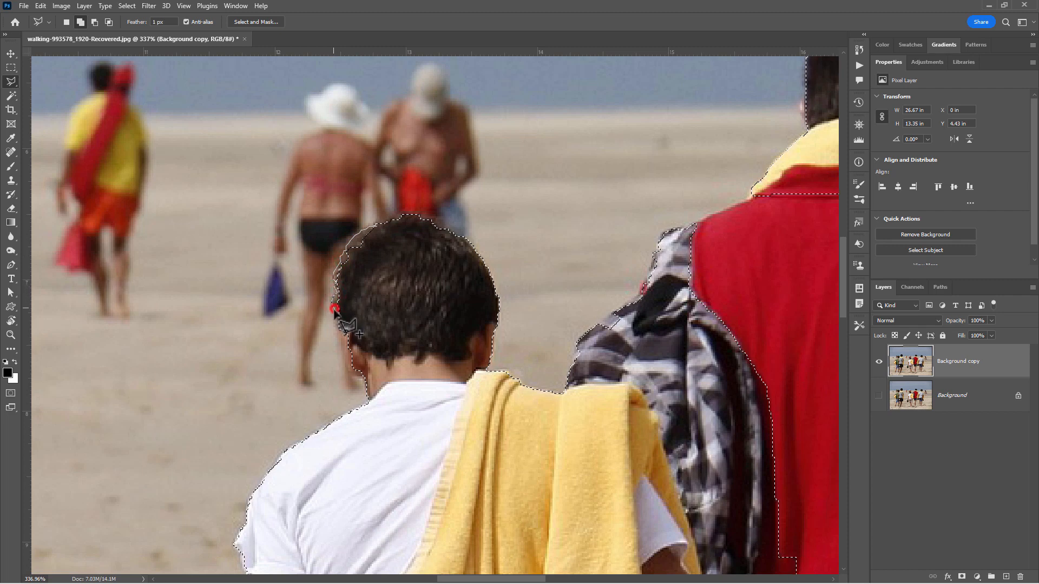
left_click(341, 334)
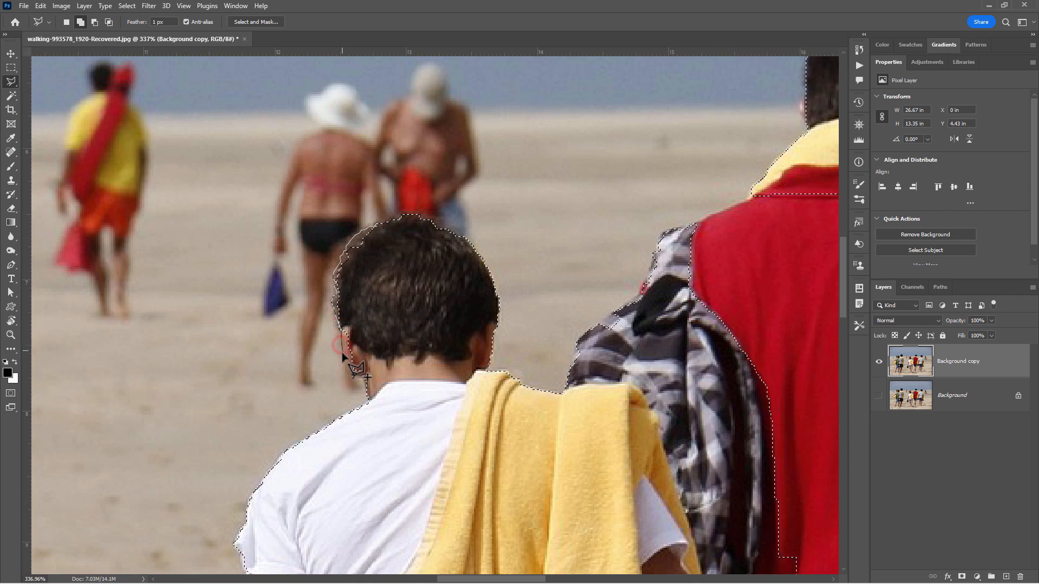
left_click(344, 355)
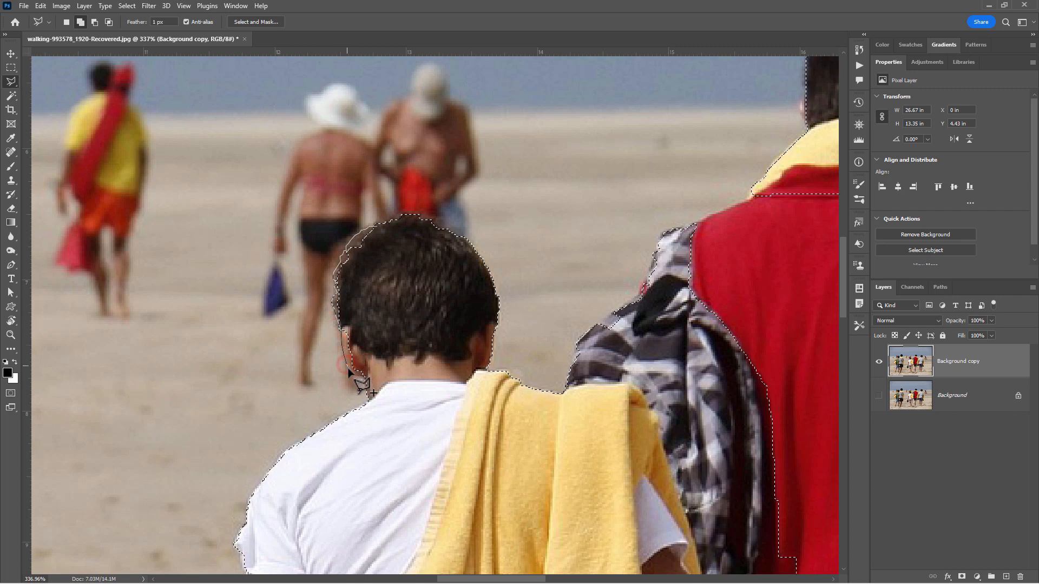
left_click(351, 374)
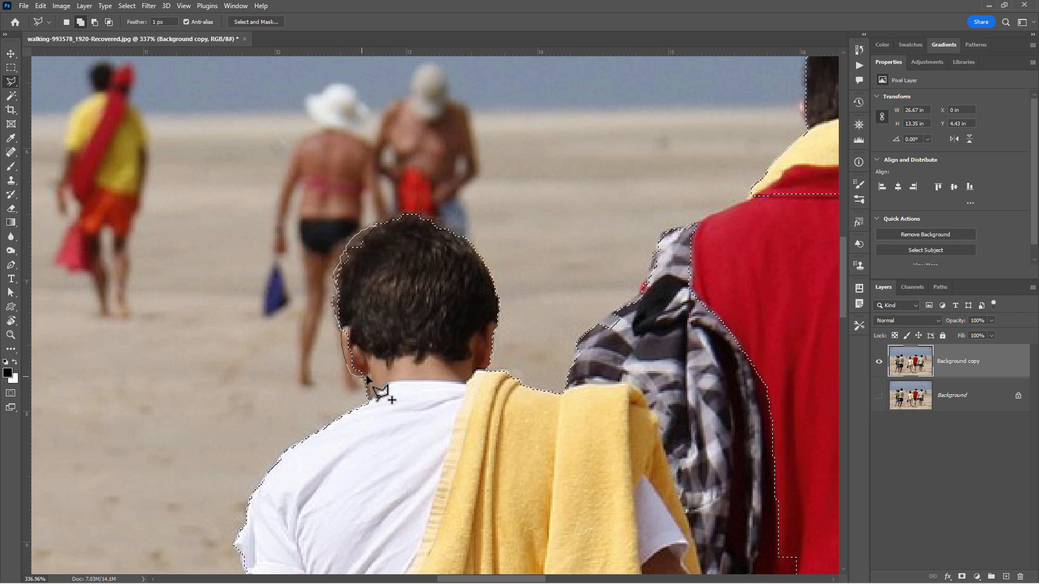
left_click(367, 377)
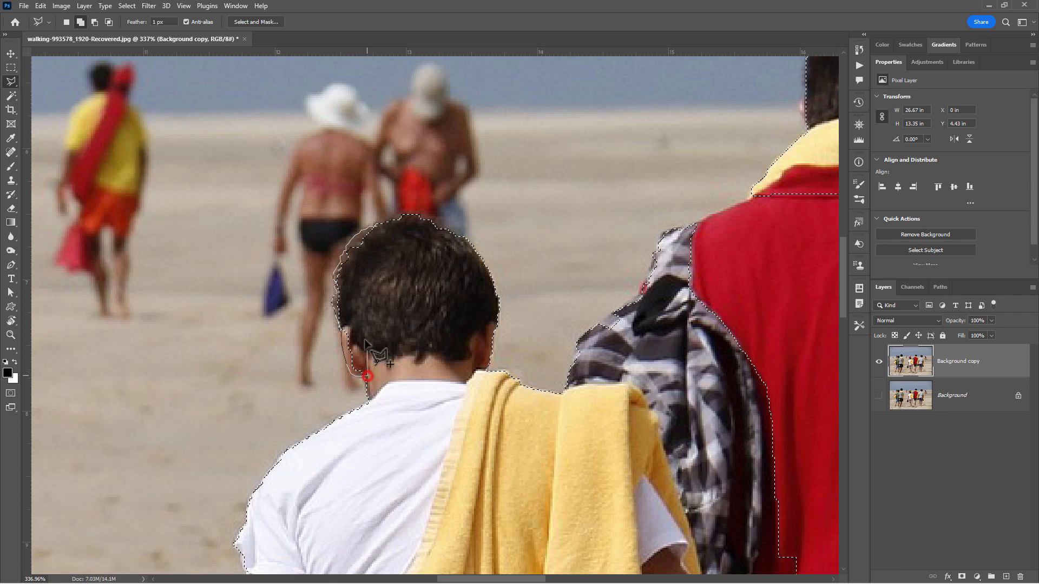
left_click(372, 226)
left_click(373, 226)
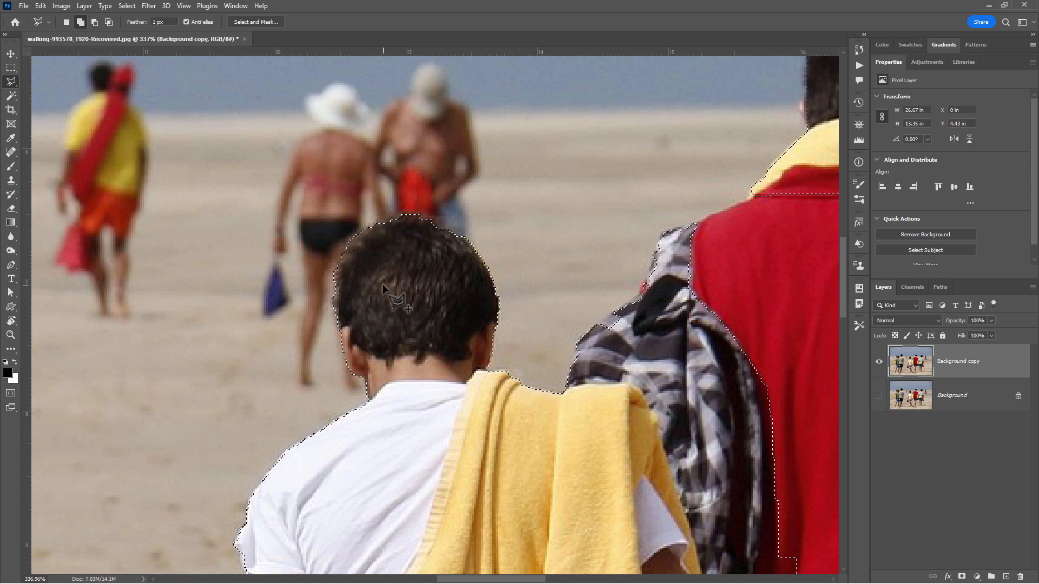
Step: Invert the selection so it covers the sky and distant beach instead of the five foreground walkers
key("ctrl+0")
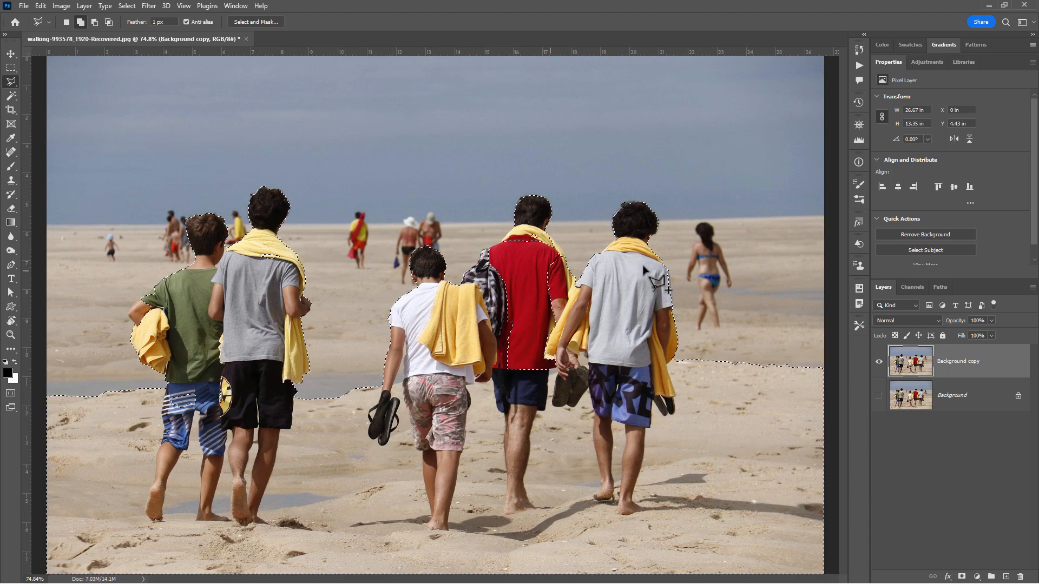
left_click(127, 6)
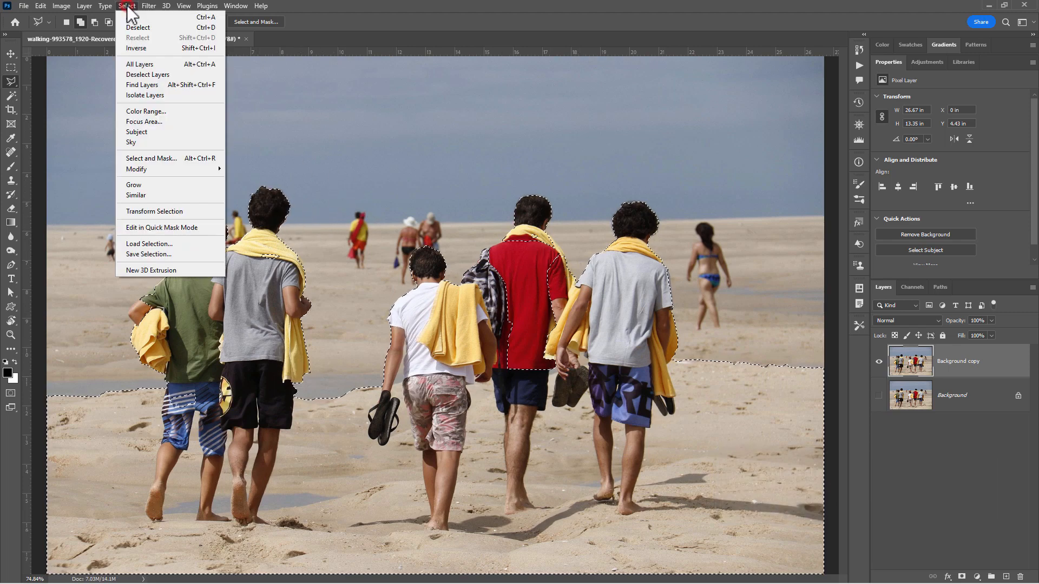
left_click(136, 48)
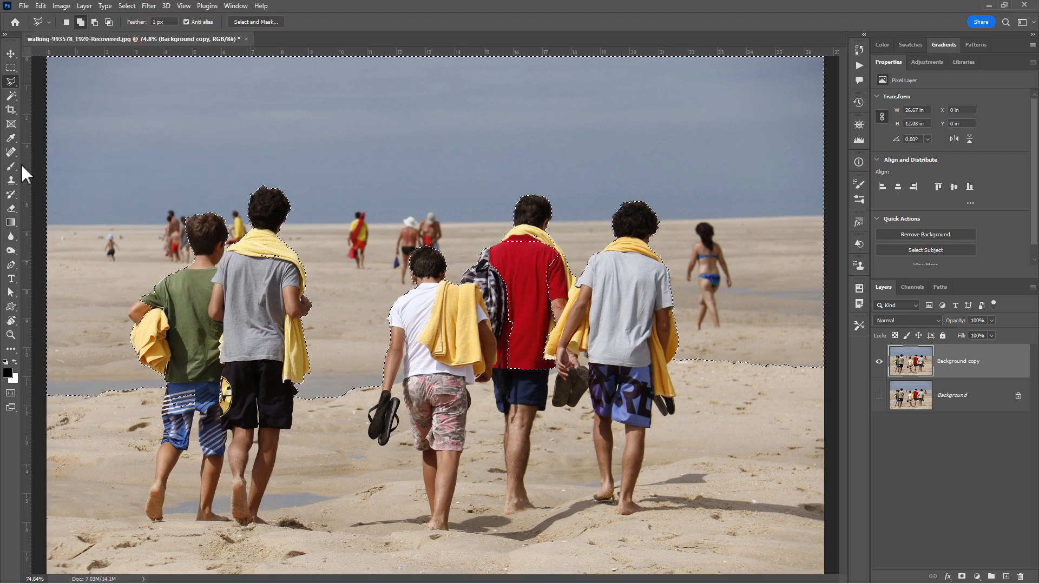
Step: Clone clean sand over the distant child and the group behind the green-shirted boy, using a 60 px Clone Stamp brush
left_click(11, 181)
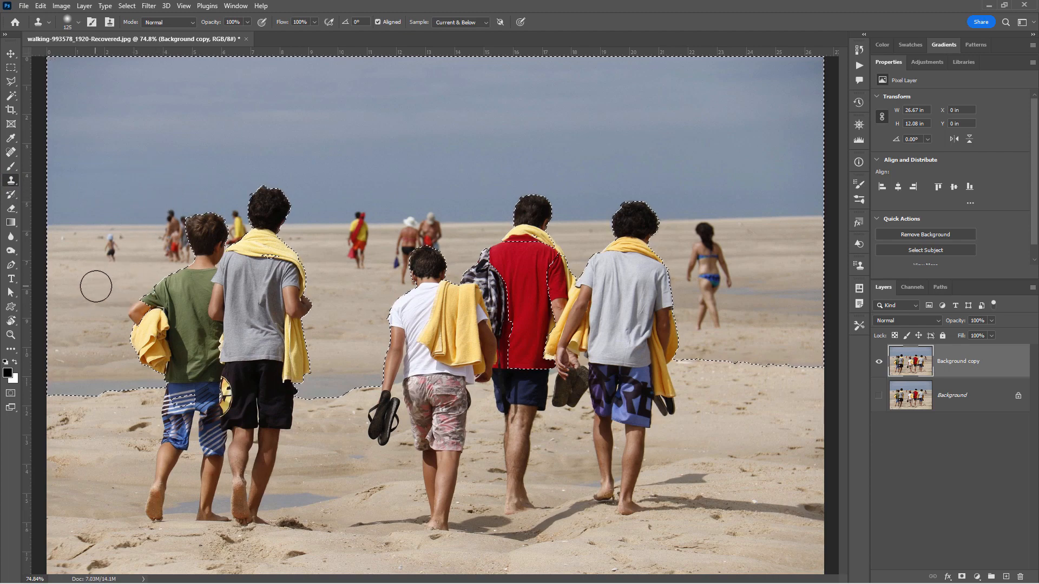
key("bracketleft")
key("bracketleft")
key("bracketleft")
key("bracketleft")
key("alt")
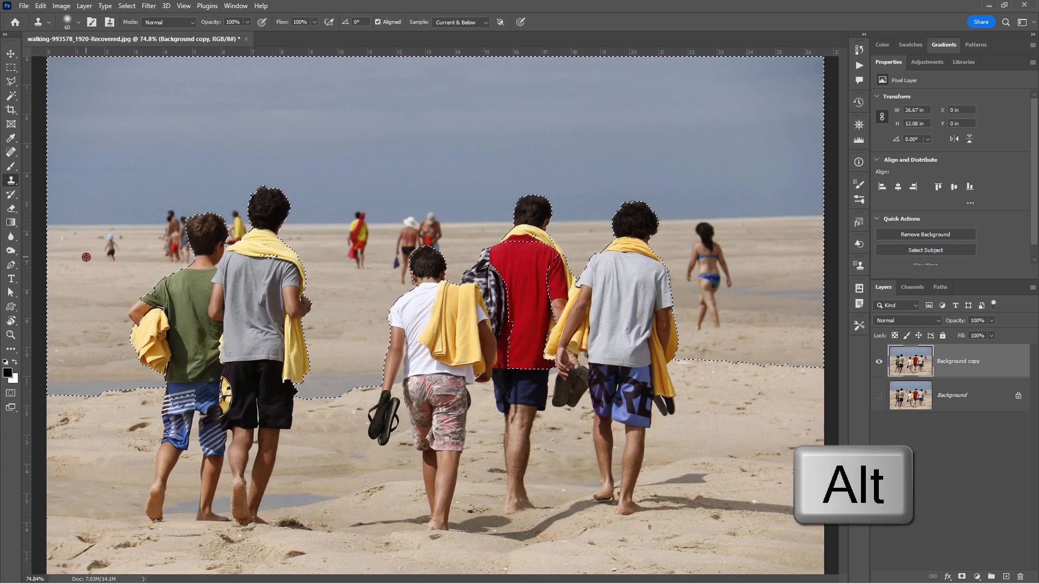
left_click(87, 257, "alt")
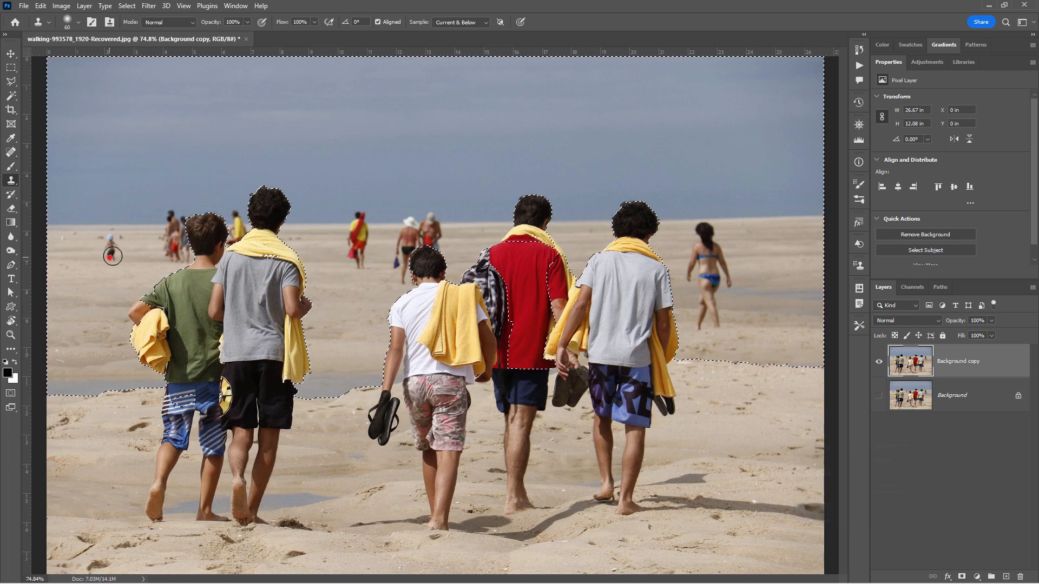
mouse_move(118, 250)
left_mouse_down()
mouse_move(113, 241)
mouse_move(118, 260)
left_mouse_up()
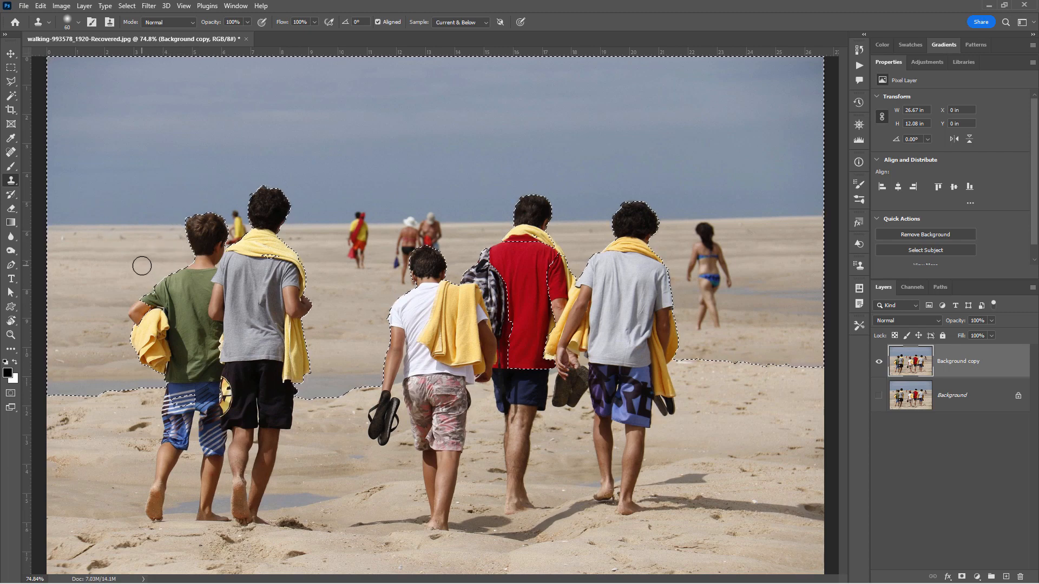
Step: Clone horizon and sand over the remaining yellow-clad figure, the red-and-yellow-clad figure and the couple behind the white-shirted boy
left_click(129, 225, "alt")
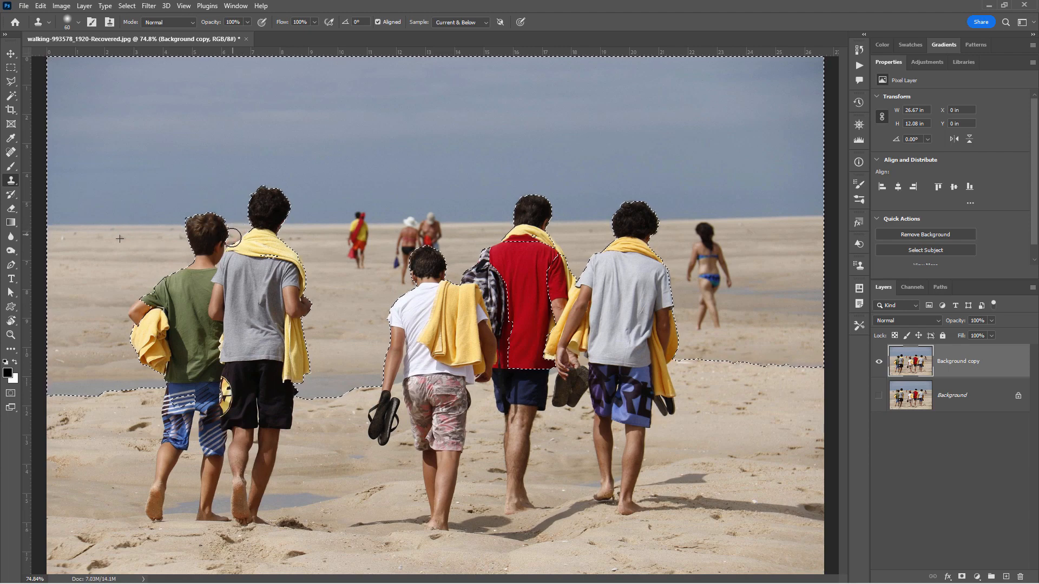
left_click(327, 224, "alt")
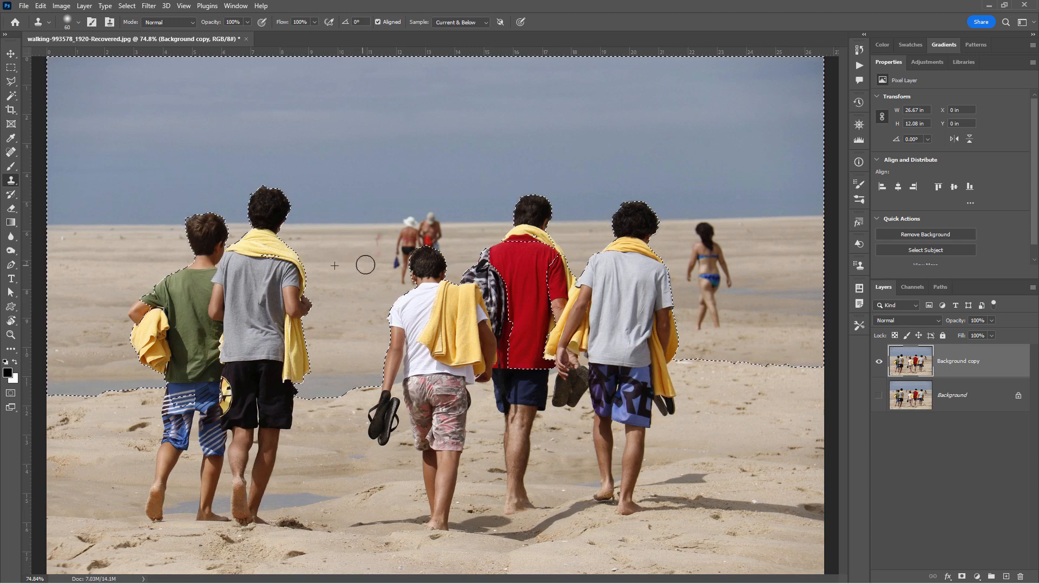
left_click(338, 244, "alt")
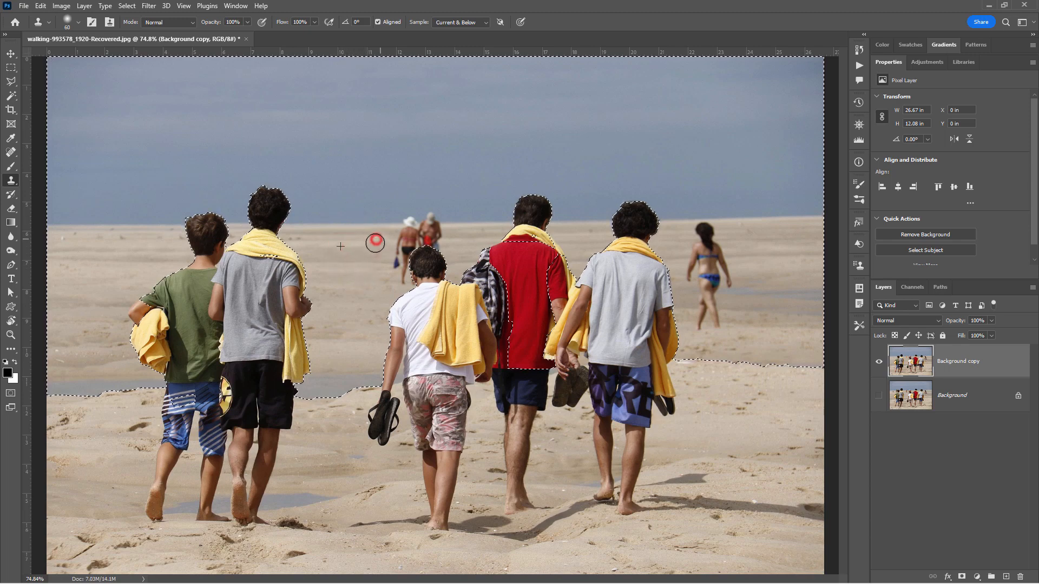
left_click(330, 224, "alt")
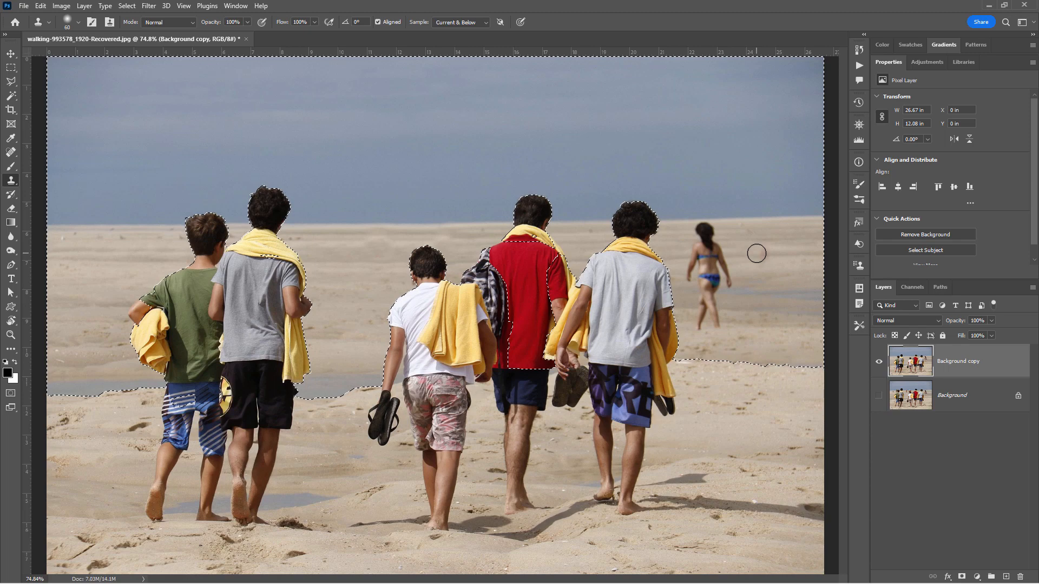
Step: Clone horizon and sand over the woman in the blue bikini, and blend the sand where her legs were using fresh nearby samples
left_click(765, 218, "alt")
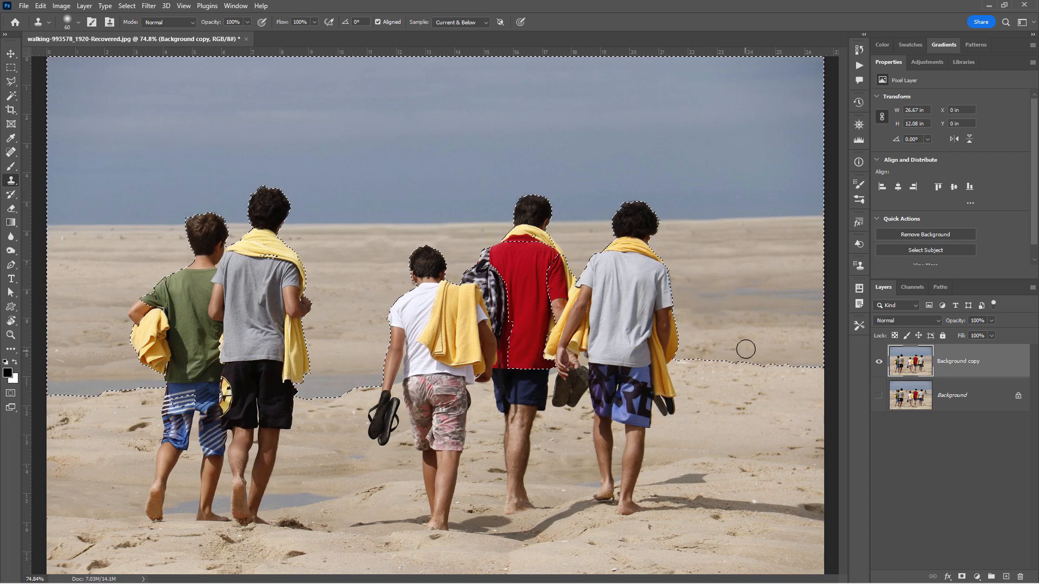
left_click(760, 327, "alt")
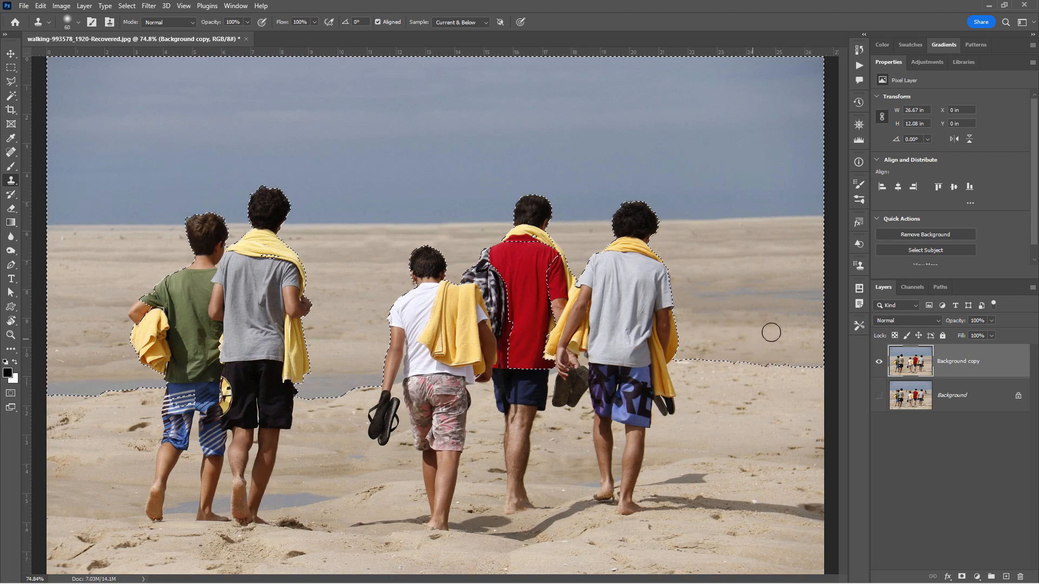
left_click(768, 329, "alt")
left_click(699, 327)
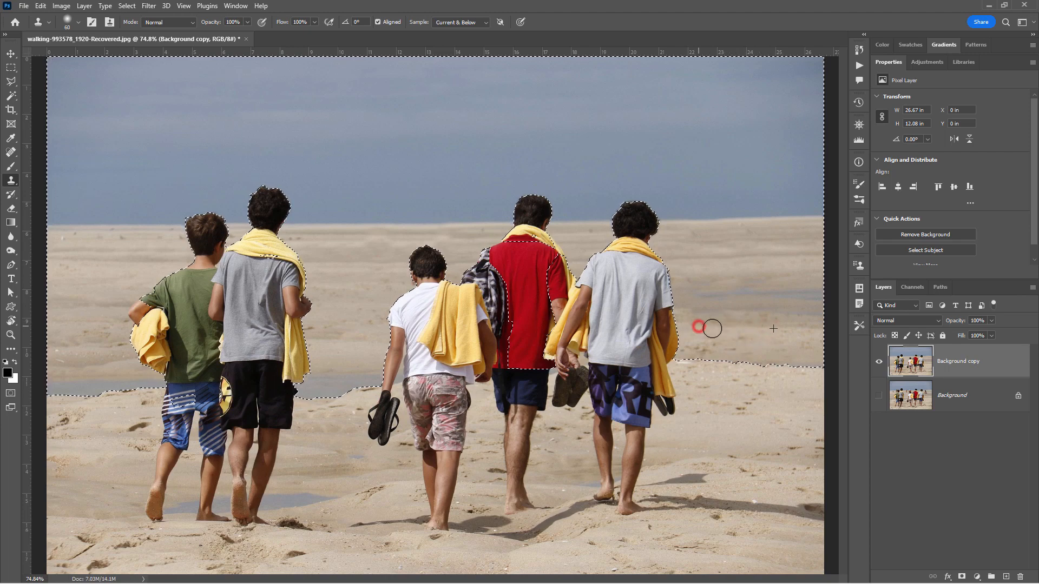
left_click(742, 309, "alt")
left_click(697, 310)
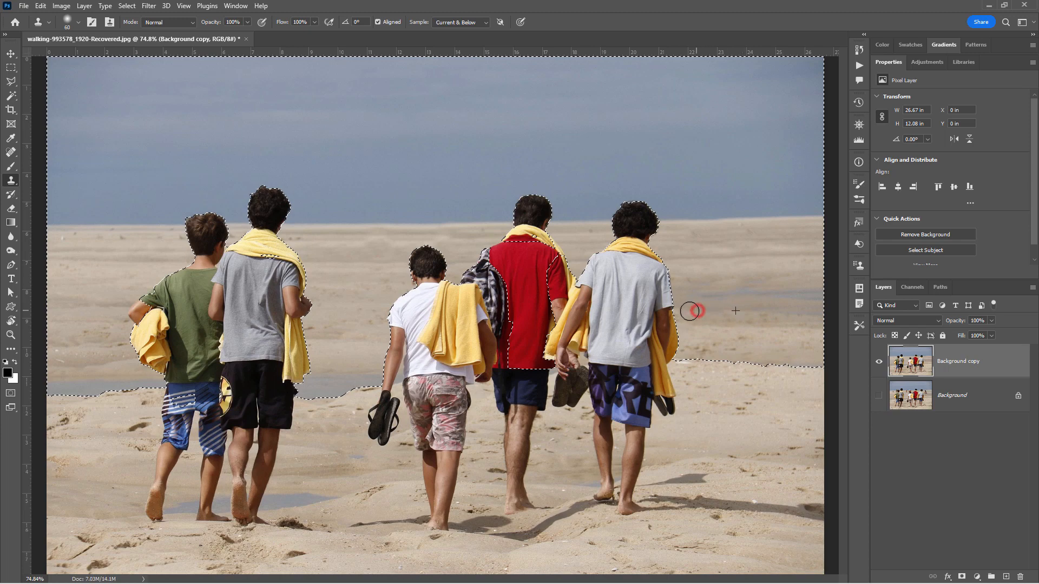
Step: Deselect the area and turn the original Background layer's visibility back on, keeping Background copy as the active layer
key("ctrl+d")
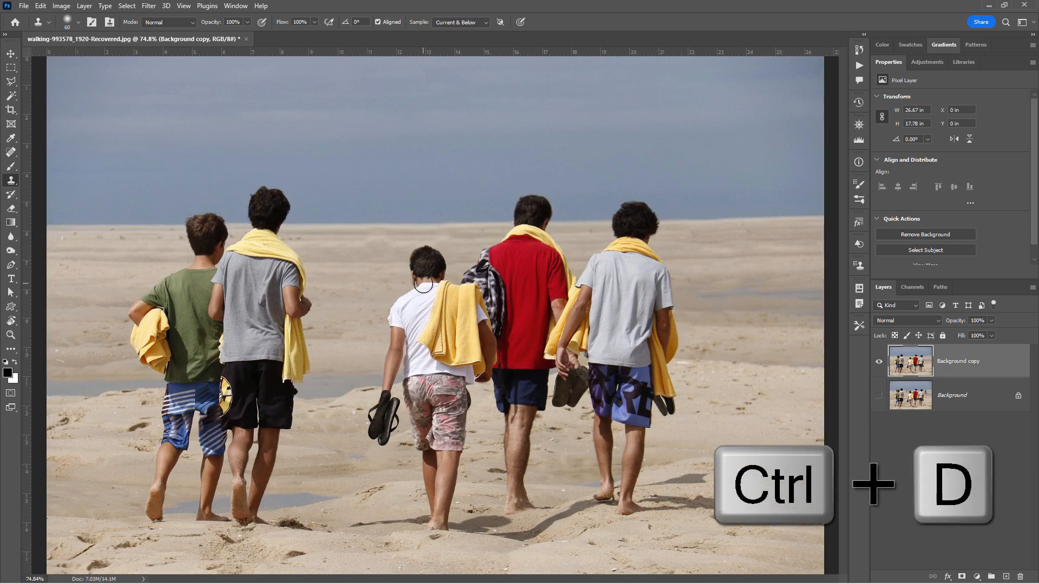
left_click(10, 54)
left_click(879, 396)
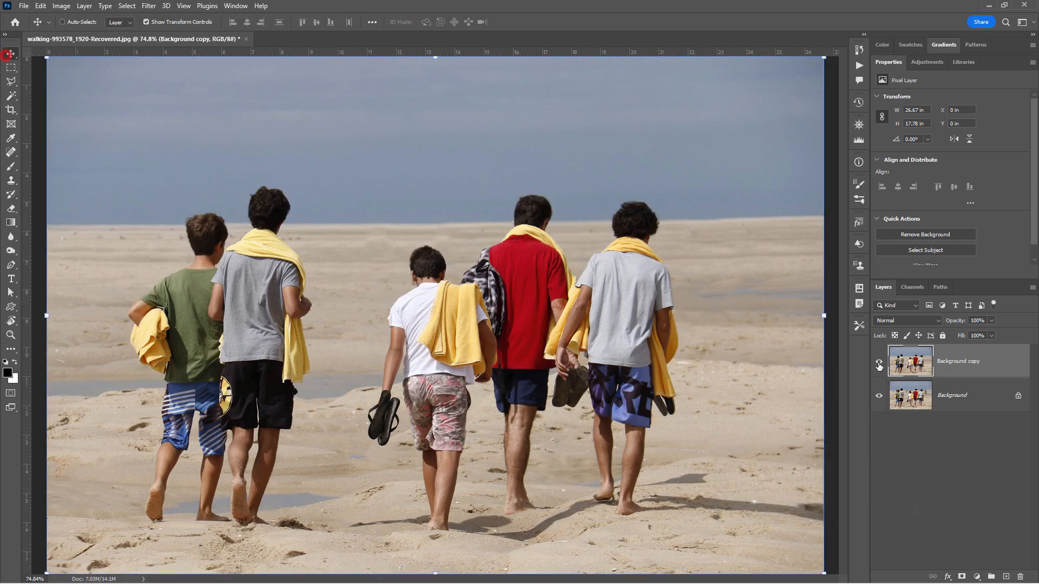
left_click(945, 360)
Step: Examine the retouched edges up close around the heads of the green-shirted, grey-shirted and white-shirted boys
left_click(10, 335)
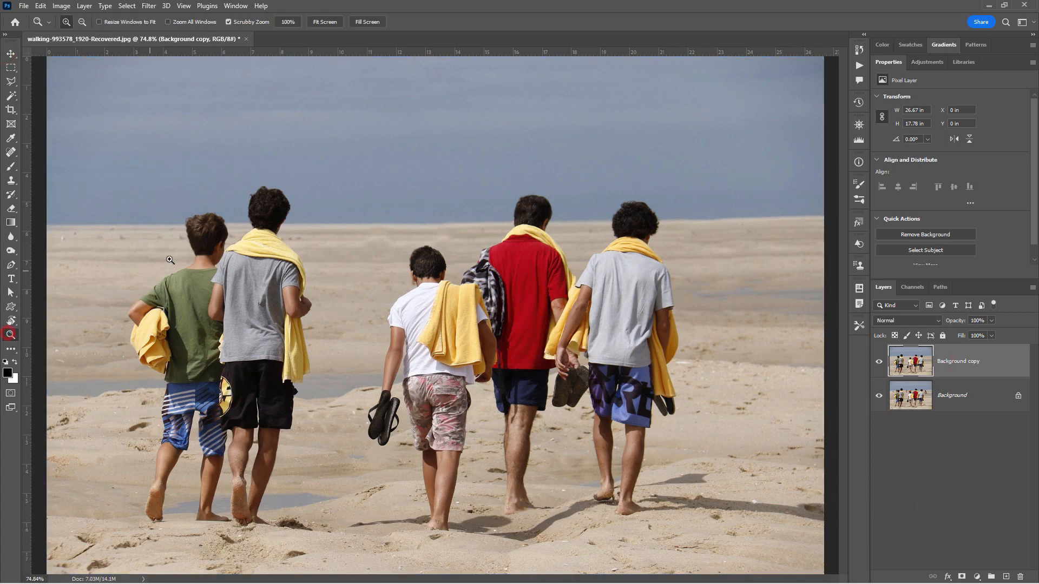
left_click(191, 240)
left_click(458, 315)
left_click(436, 328)
left_click(436, 327)
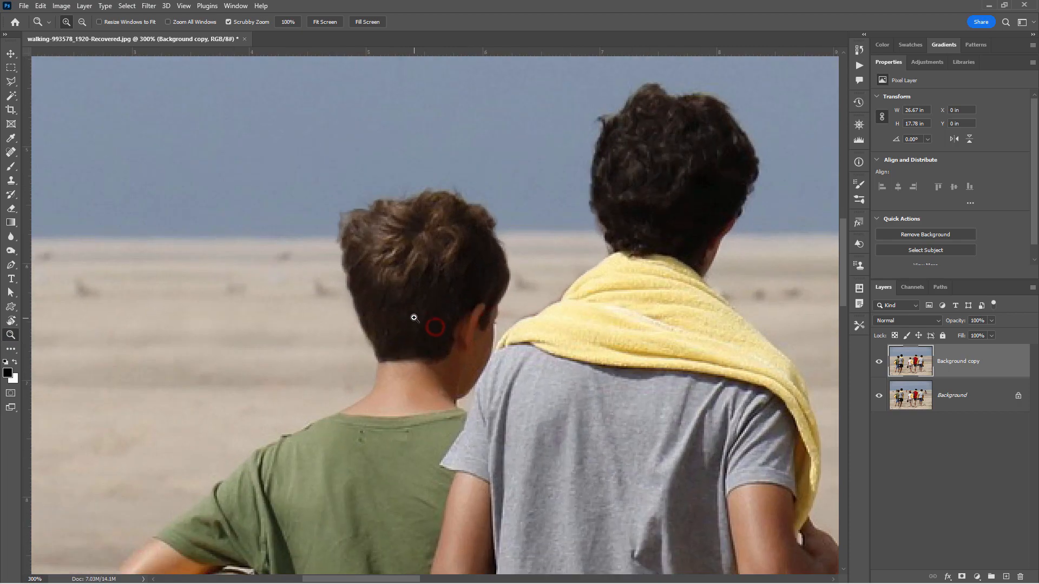
left_click(414, 318)
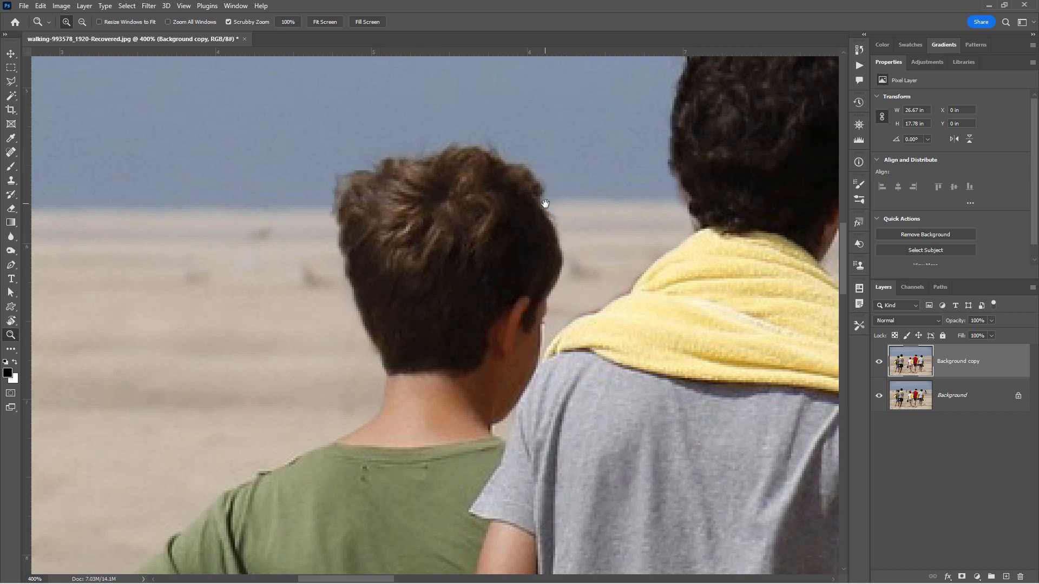
left_click_drag(545, 203, 167, 206)
left_click_drag(603, 259, 147, 219)
left_click_drag(567, 285, 355, 219)
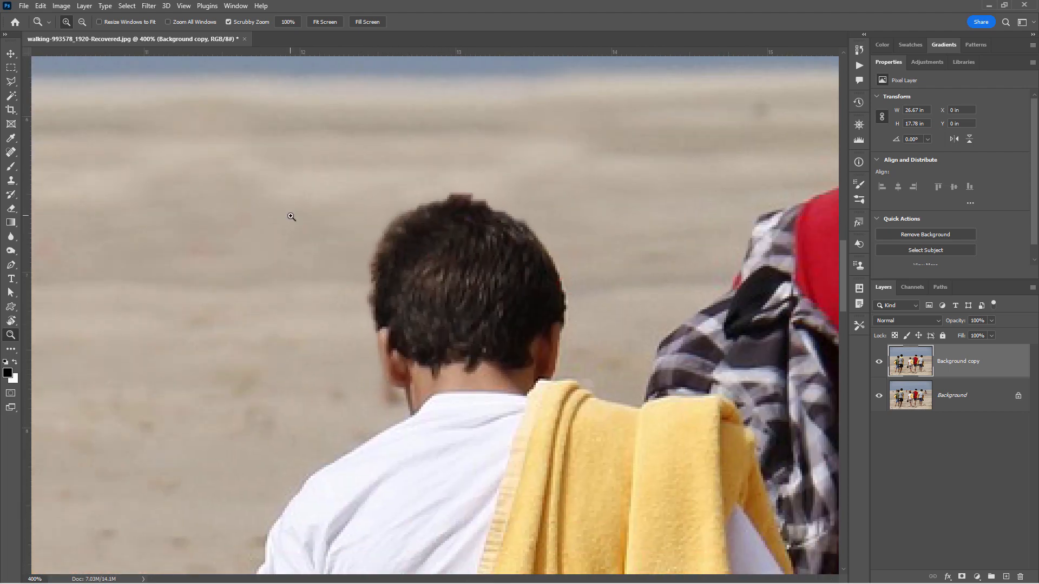
key("ctrl+0")
key("v")
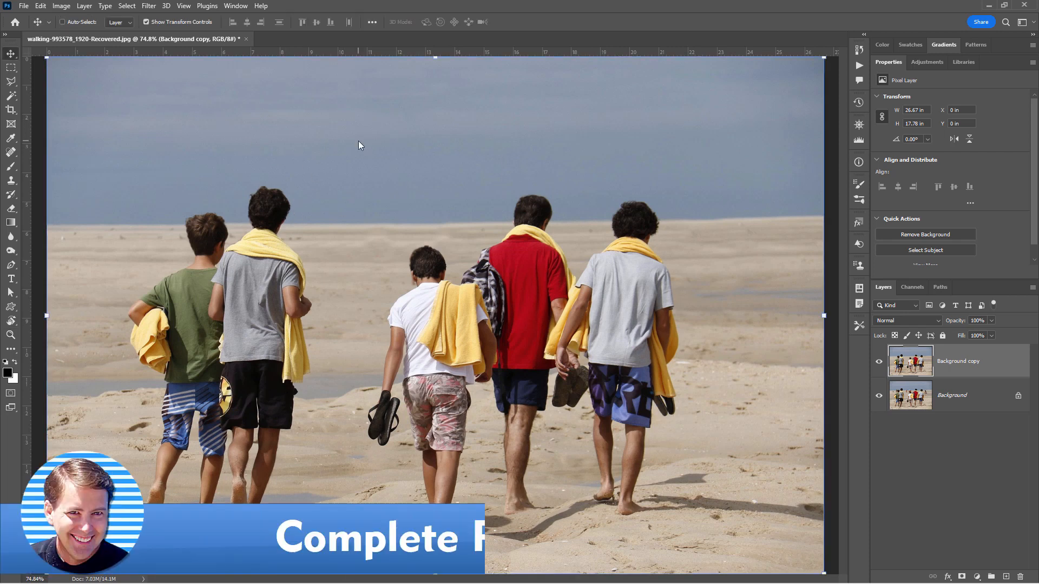